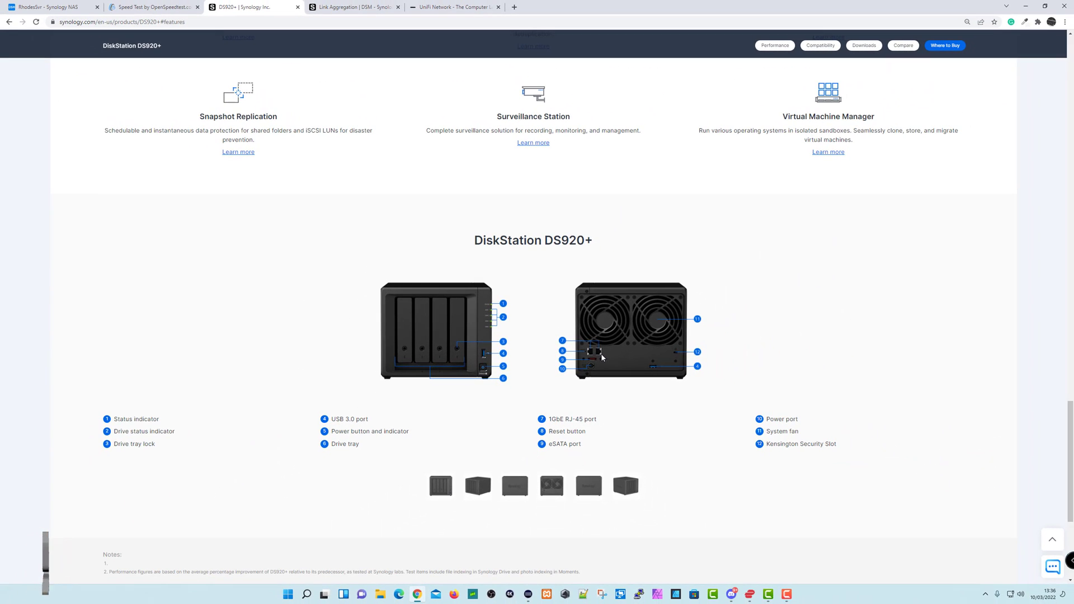
- Check the DS920+ hardware specs for the number of RJ-45 LAN ports and Link Aggregation support
{"action": "scroll", "coordinate": [361, 350], "scroll_direction": "up", "scroll_amount": 9}
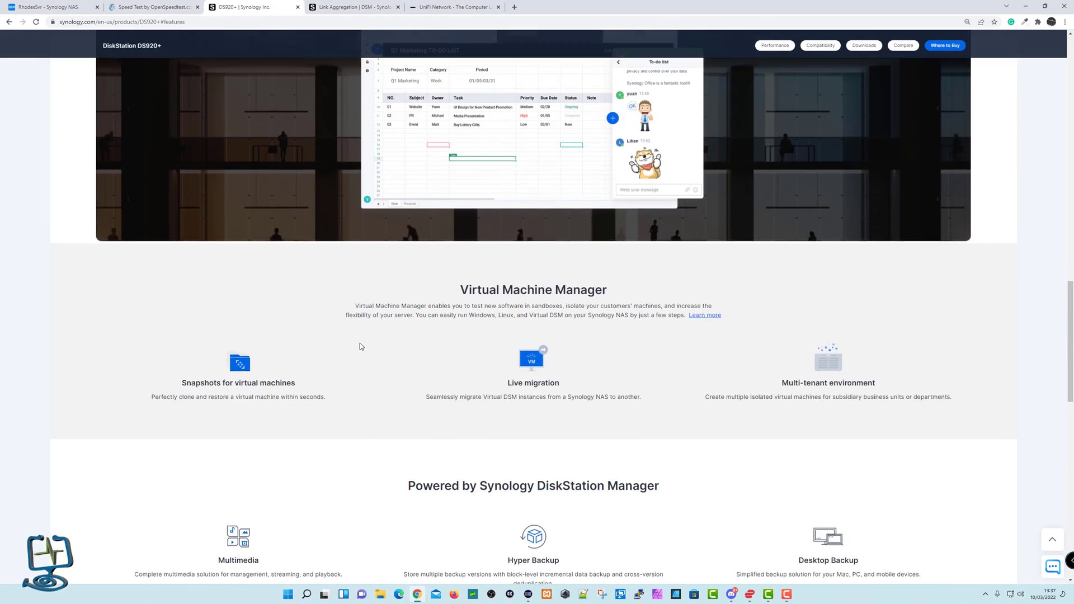
{"action": "scroll", "coordinate": [360, 346], "scroll_direction": "up", "scroll_amount": 15}
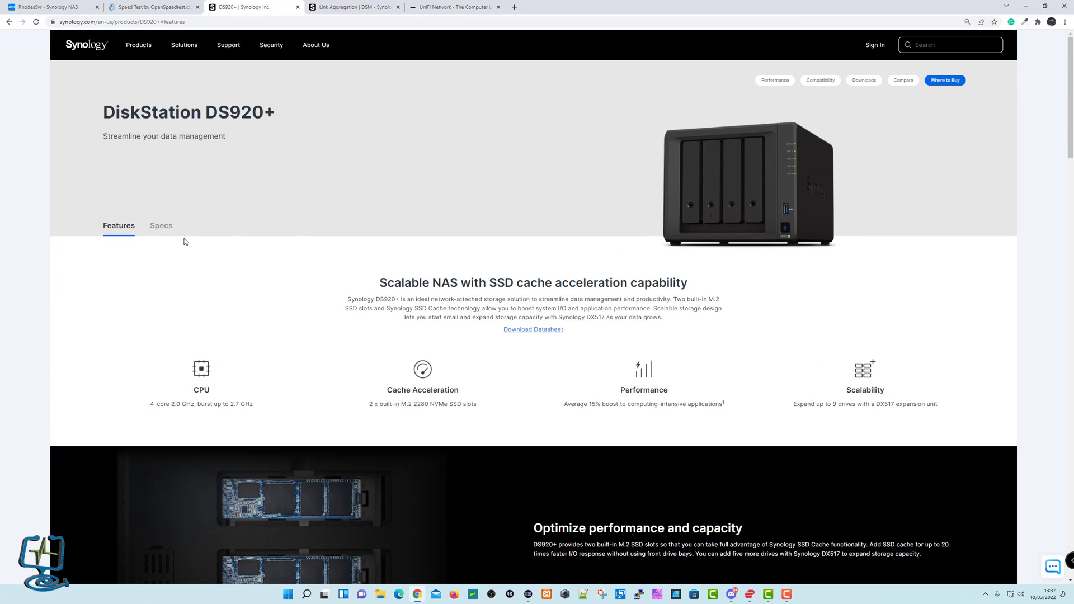
{"action": "left_click", "coordinate": [161, 226]}
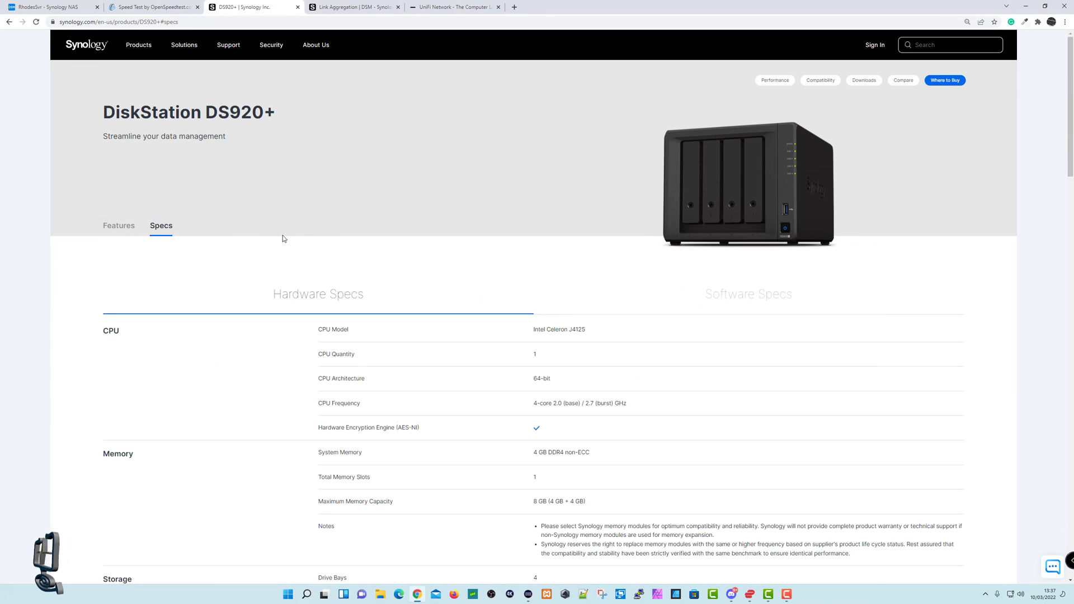
{"action": "scroll", "coordinate": [509, 357], "scroll_direction": "down", "scroll_amount": 8}
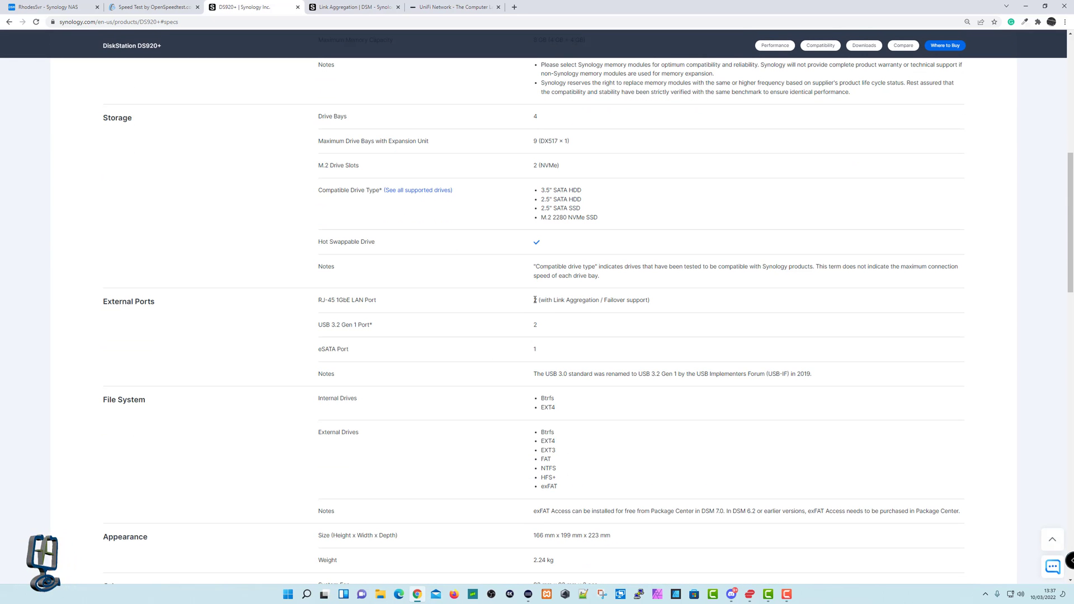
{"action": "left_click_drag", "start_coordinate": [534, 300], "coordinate": [660, 306]}
{"action": "left_click", "coordinate": [584, 307]}
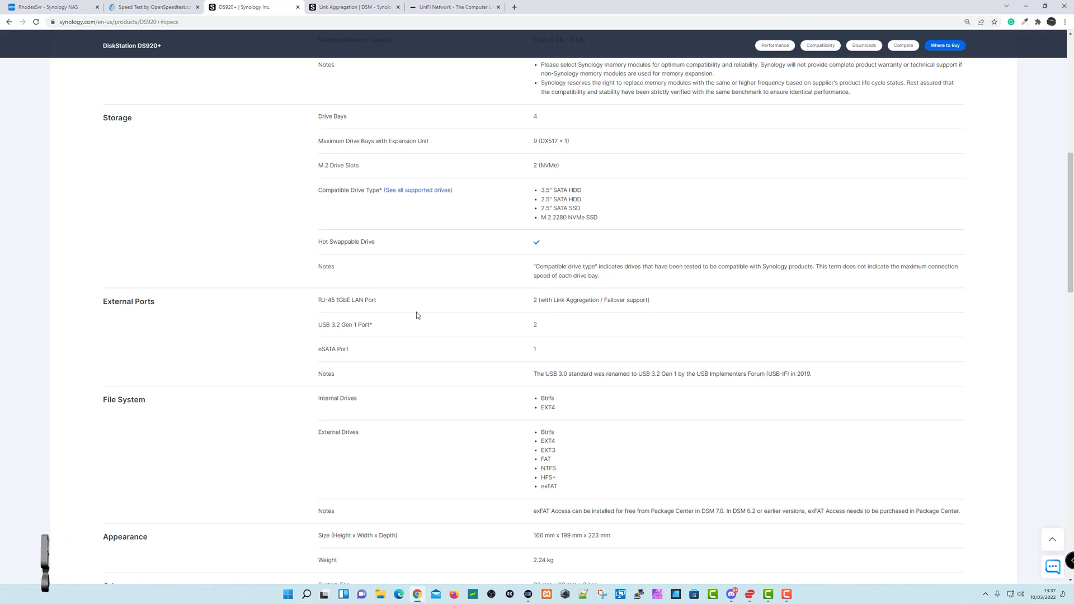
{"action": "scroll", "coordinate": [417, 312], "scroll_direction": "up", "scroll_amount": 7}
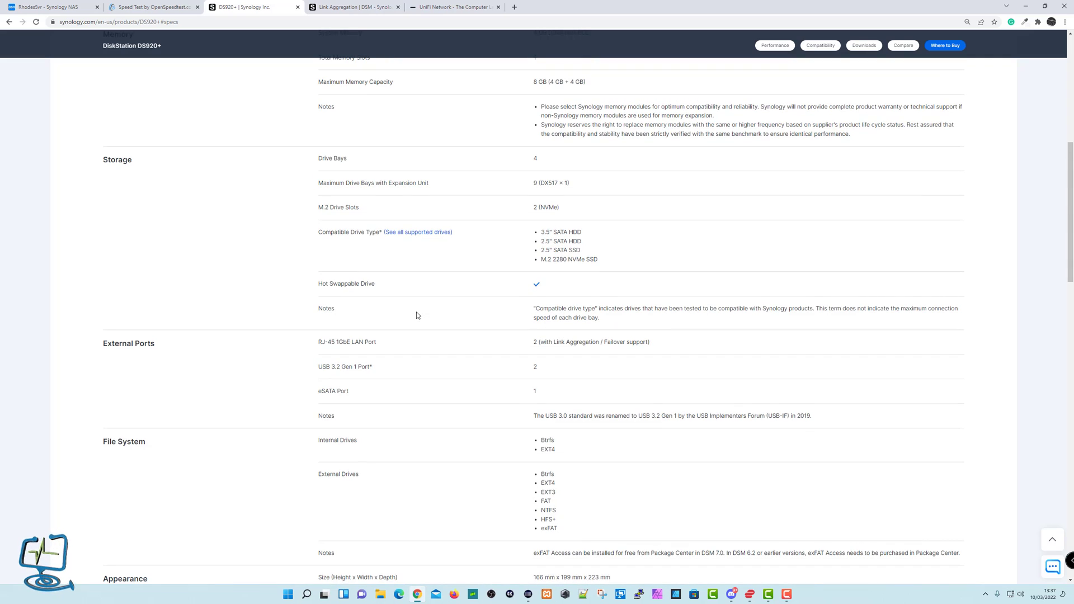
- Review the Link Aggregation help article, focusing on the IEEE 802.3ad Dynamic Link Aggregation mode and its switch requirements
{"action": "left_click", "coordinate": [355, 8]}
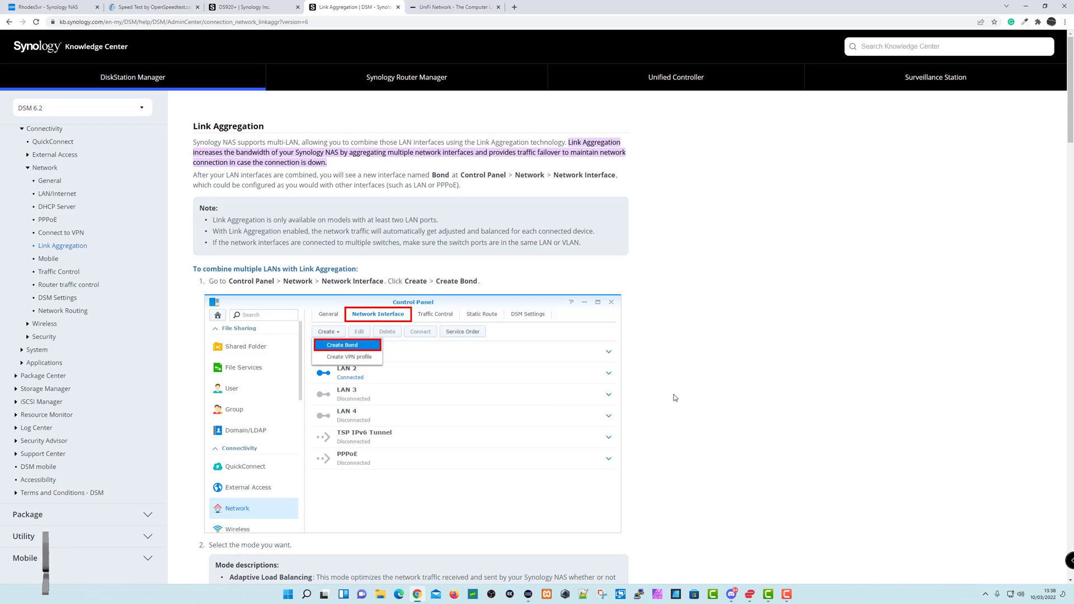
{"action": "scroll", "coordinate": [686, 402], "scroll_direction": "down", "scroll_amount": 4}
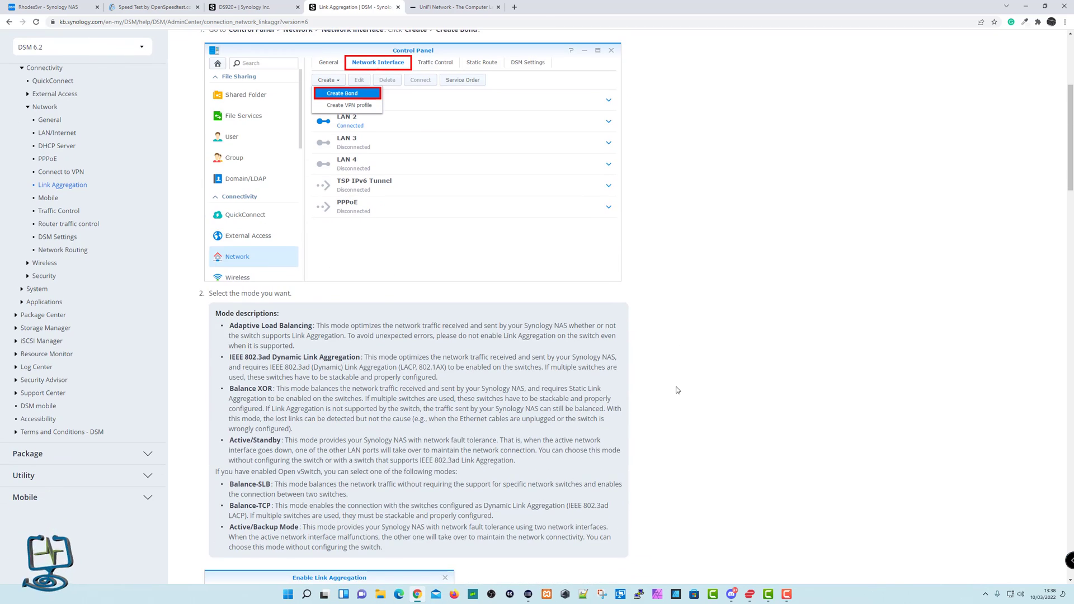
{"action": "scroll", "coordinate": [677, 390], "scroll_direction": "down", "scroll_amount": 1}
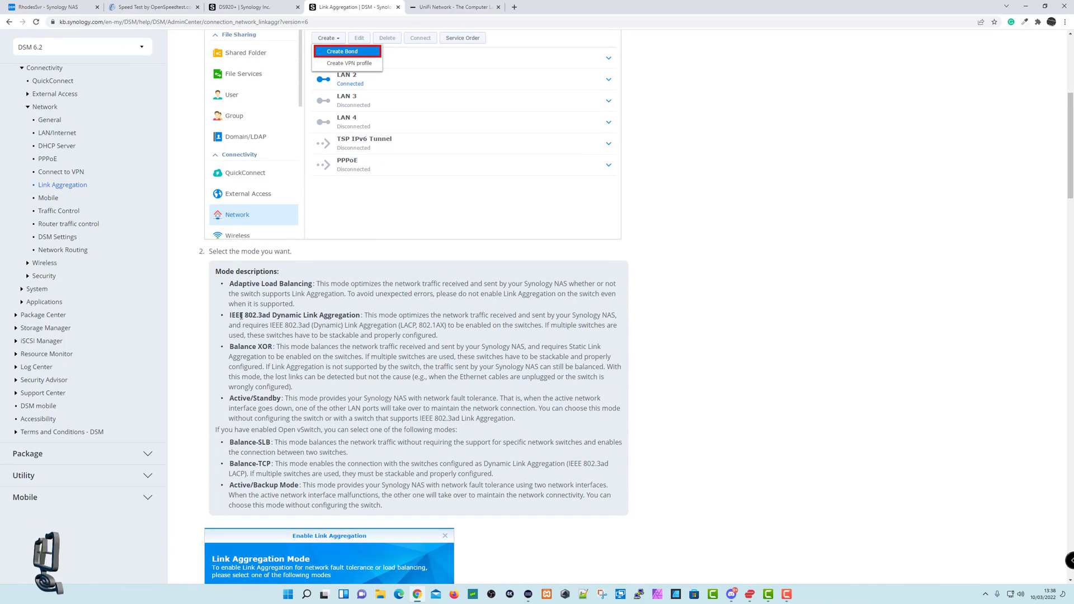
{"action": "left_click_drag", "start_coordinate": [244, 315], "coordinate": [361, 315]}
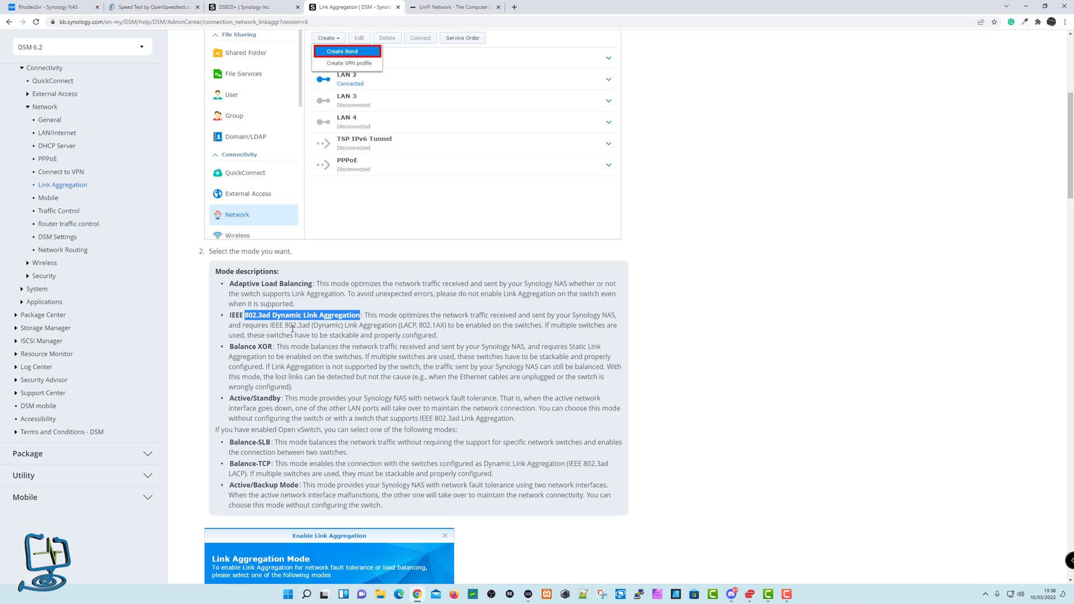
{"action": "left_click_drag", "start_coordinate": [285, 325], "coordinate": [309, 325]}
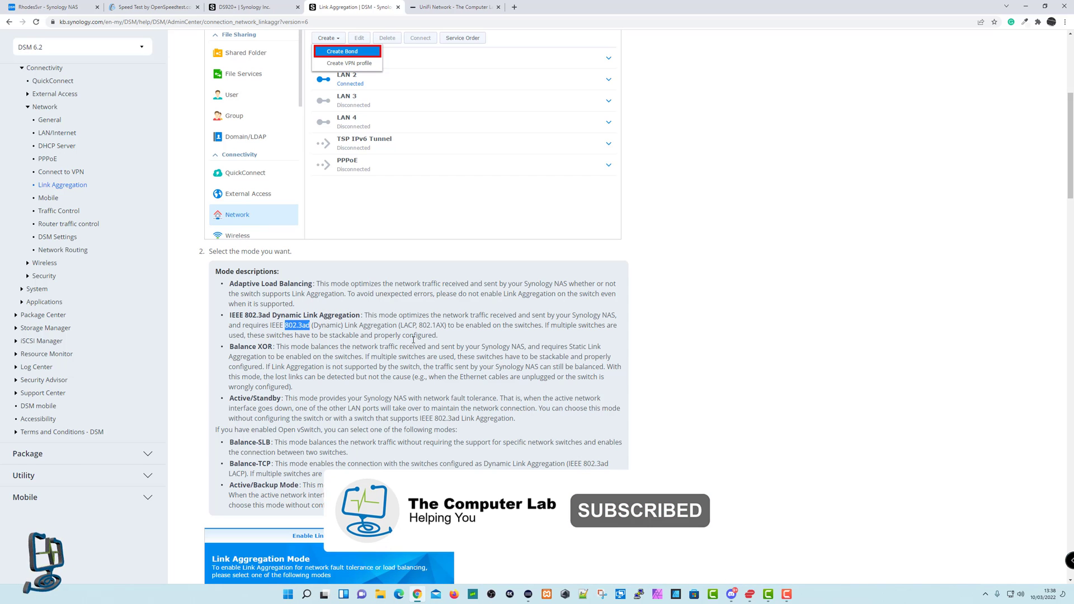
{"action": "scroll", "coordinate": [413, 340], "scroll_direction": "up", "scroll_amount": 5}
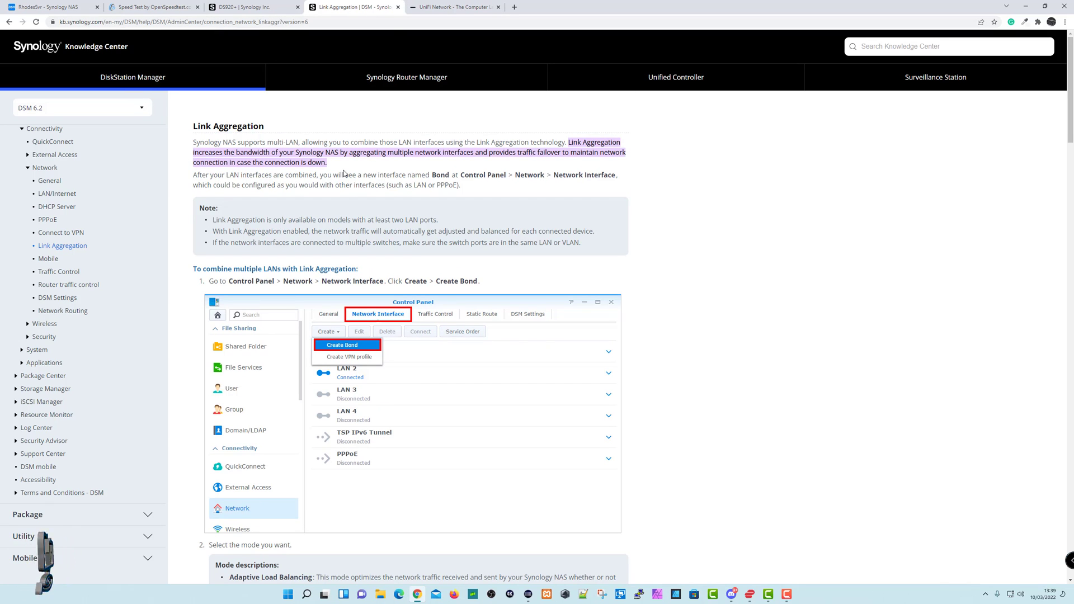
- Run an OpenSpeedTest measurement against the NAS at 192.168.0.150:3000
{"action": "left_click", "coordinate": [455, 12]}
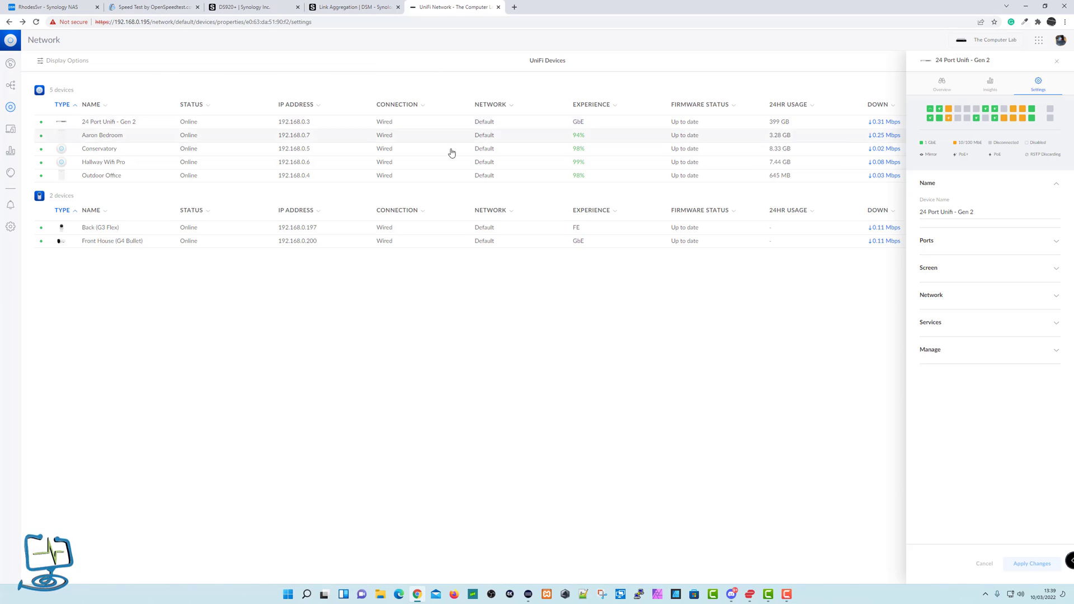
{"action": "left_click", "coordinate": [47, 7]}
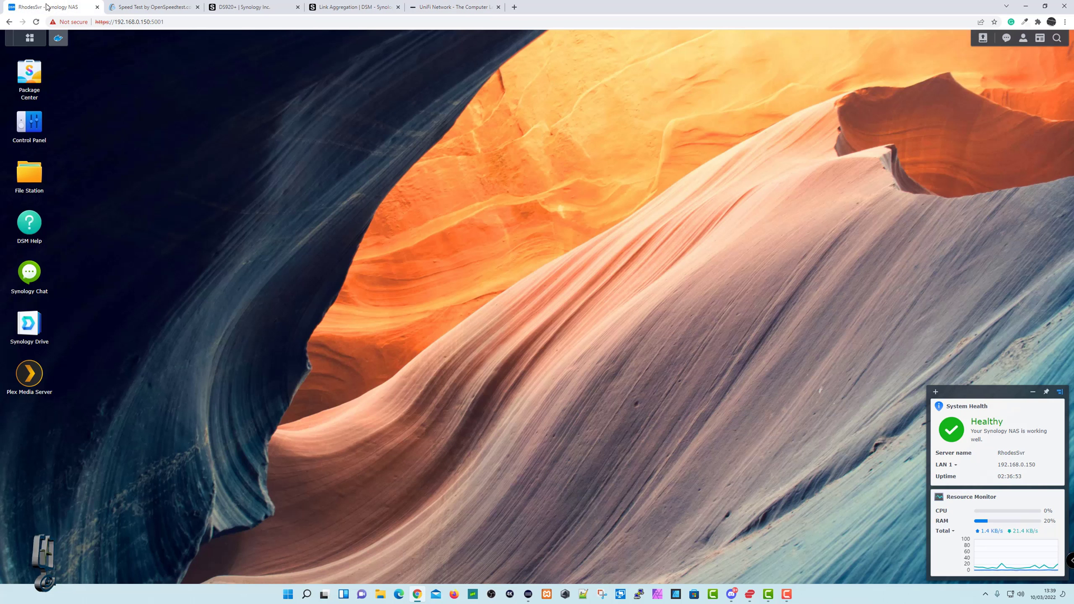
{"action": "left_click", "coordinate": [151, 7]}
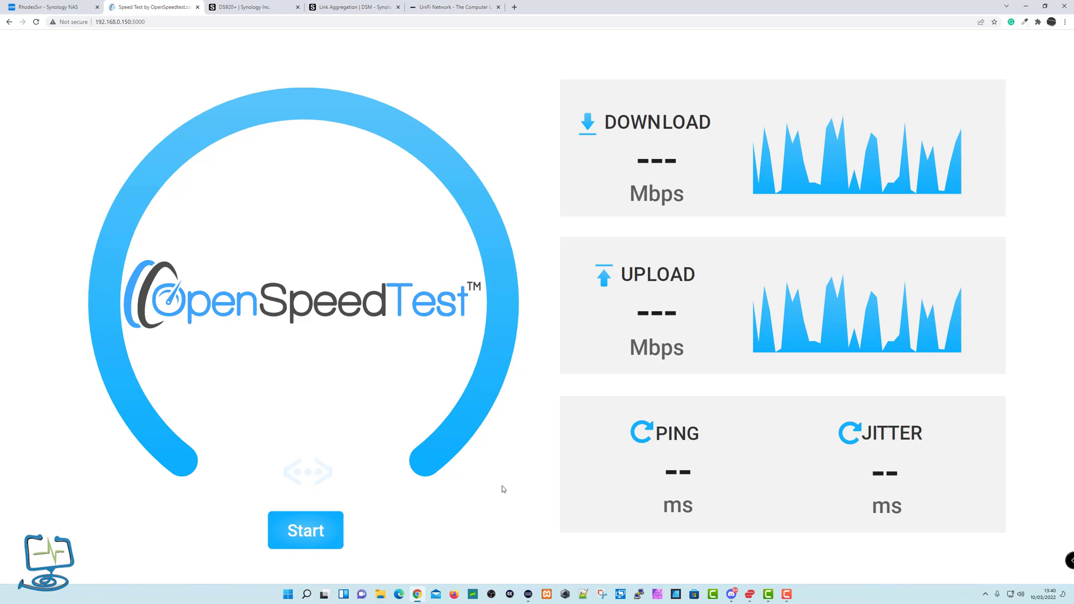
{"action": "left_click", "coordinate": [300, 533]}
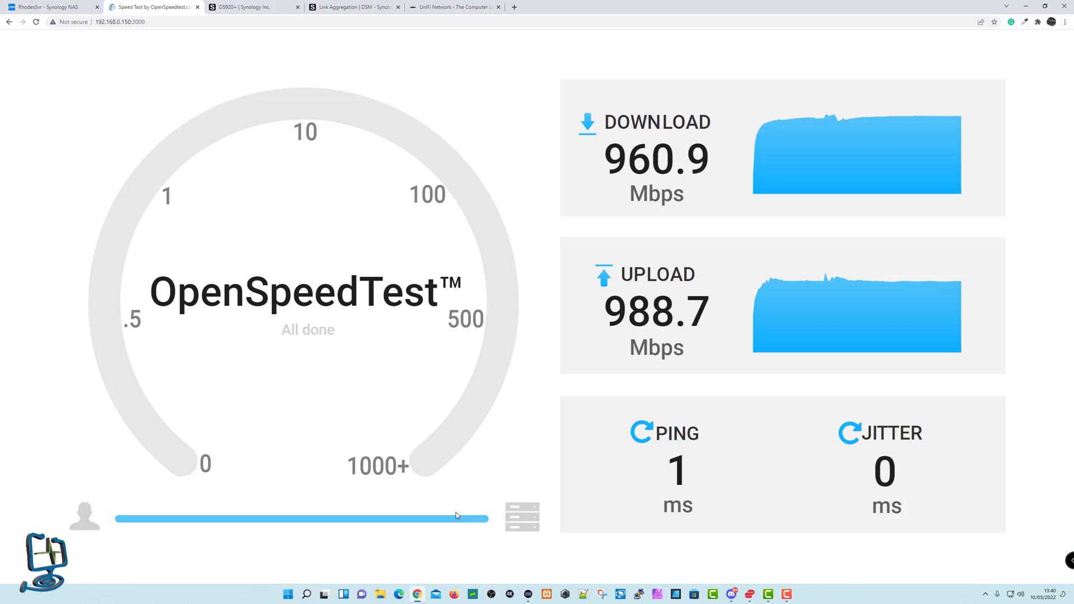
- Switch to Synology DSM and open the Network Interface settings in Control Panel
{"action": "left_click", "coordinate": [48, 6]}
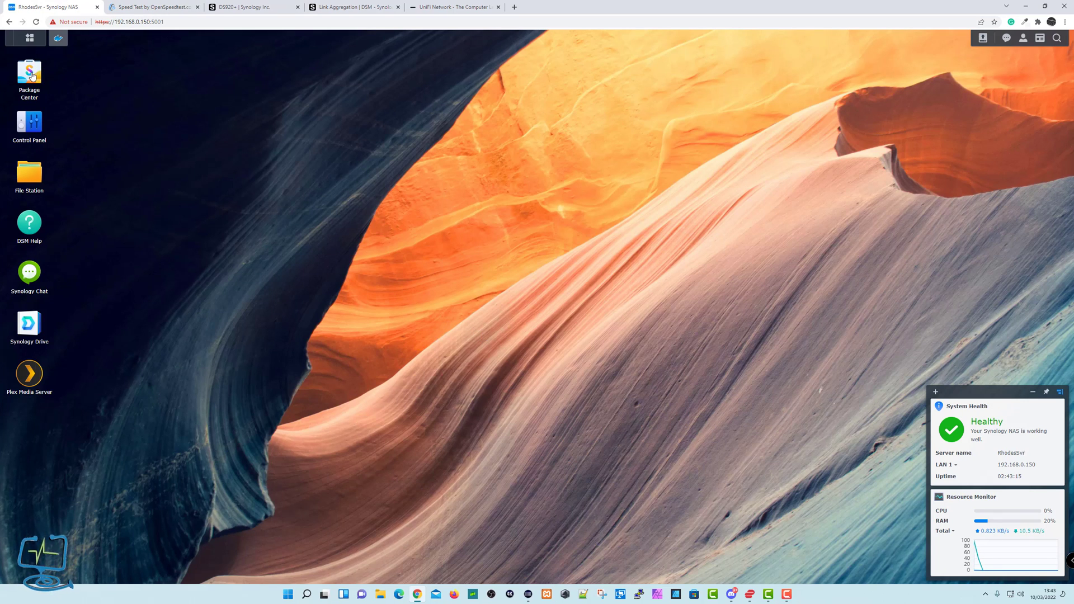
{"action": "left_click", "coordinate": [30, 127]}
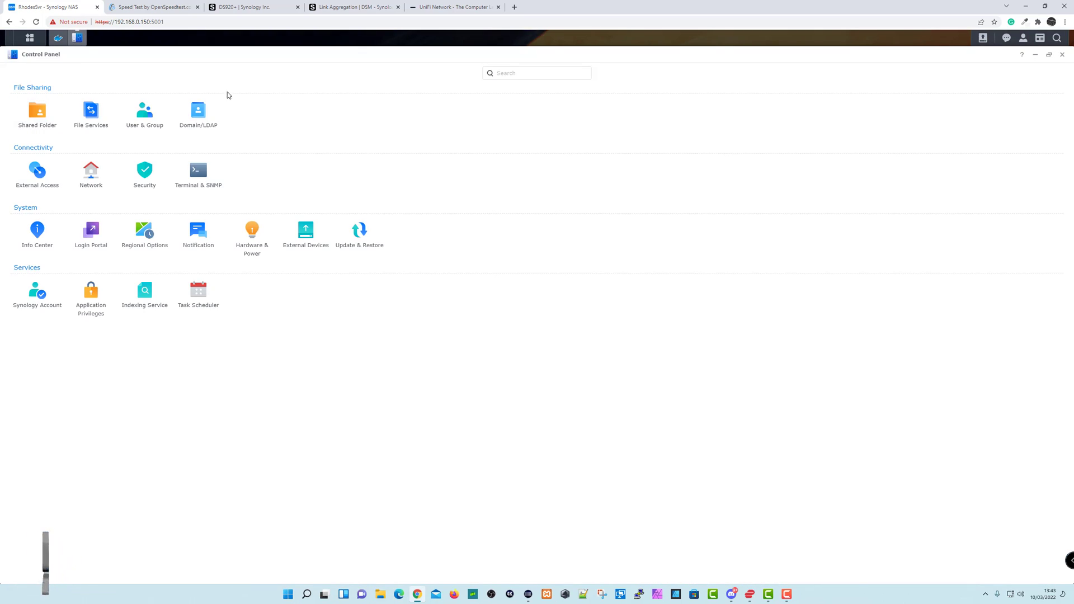
{"action": "left_click", "coordinate": [91, 179]}
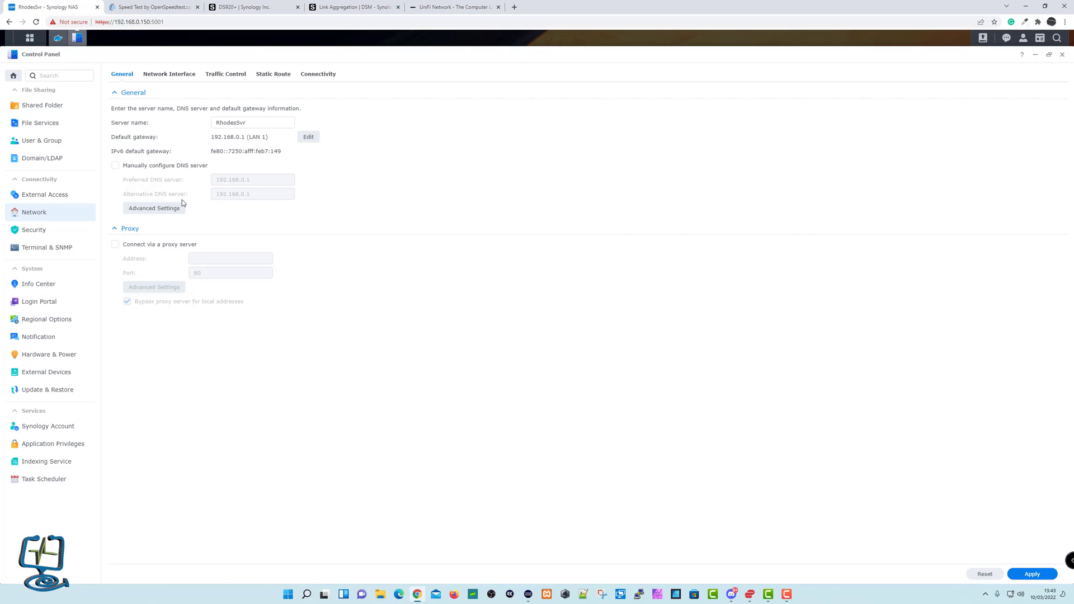
{"action": "left_click", "coordinate": [170, 80]}
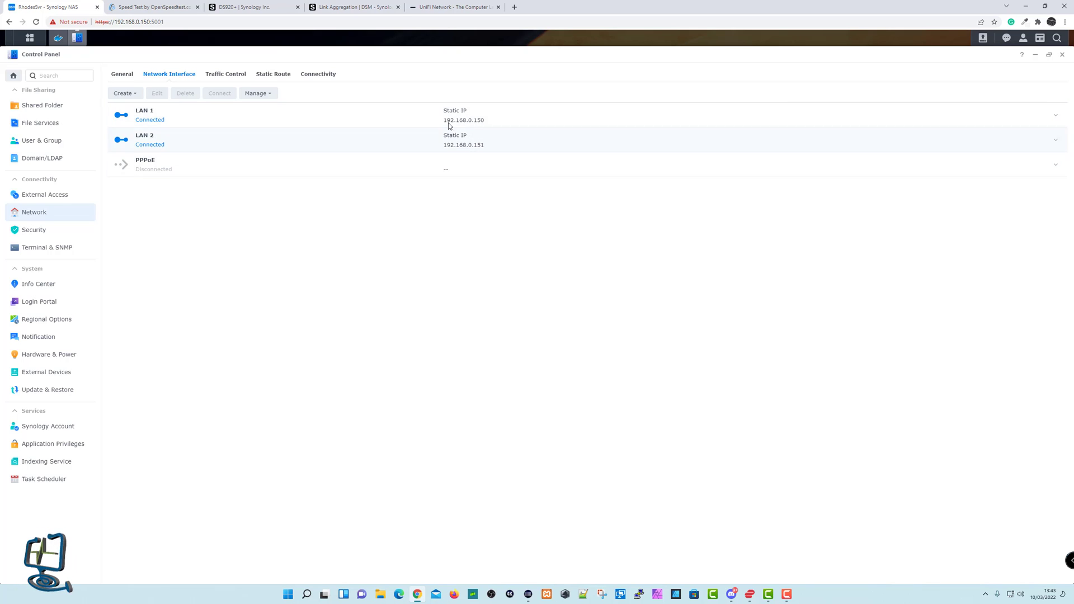
- Create a bond in IEEE 802.3ad Dynamic Link Aggregation mode using LAN 1 and LAN 2 as physical devices
{"action": "left_click", "coordinate": [137, 99]}
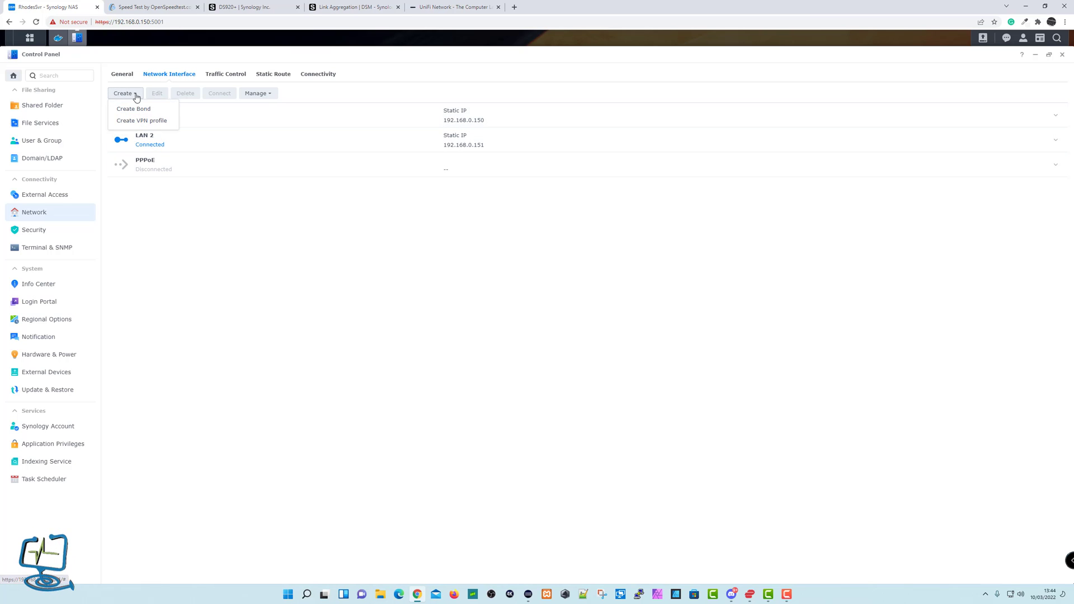
{"action": "left_click", "coordinate": [140, 111]}
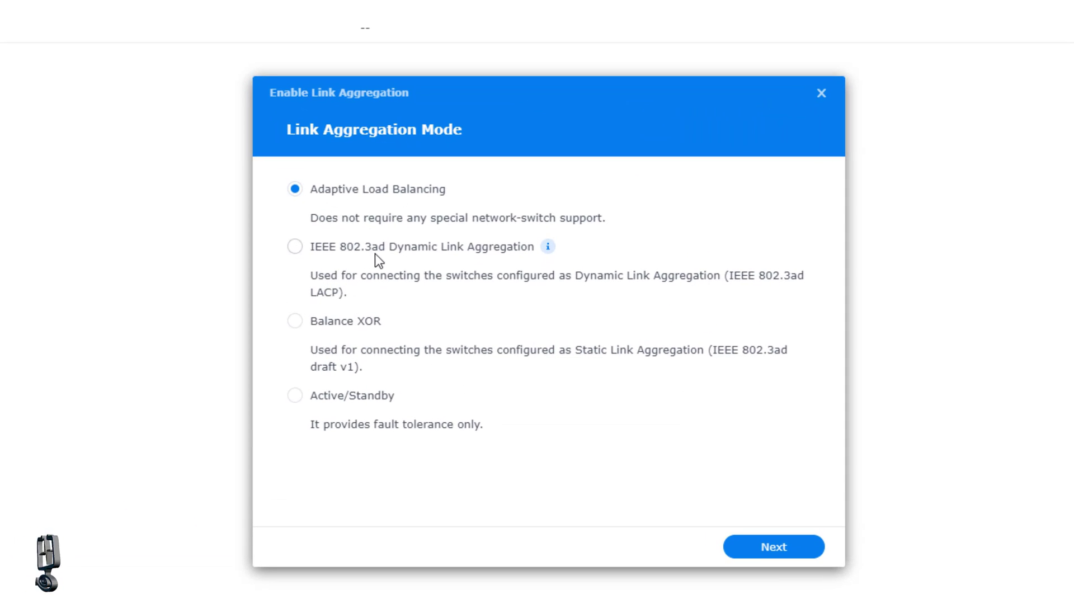
{"action": "left_click", "coordinate": [295, 248]}
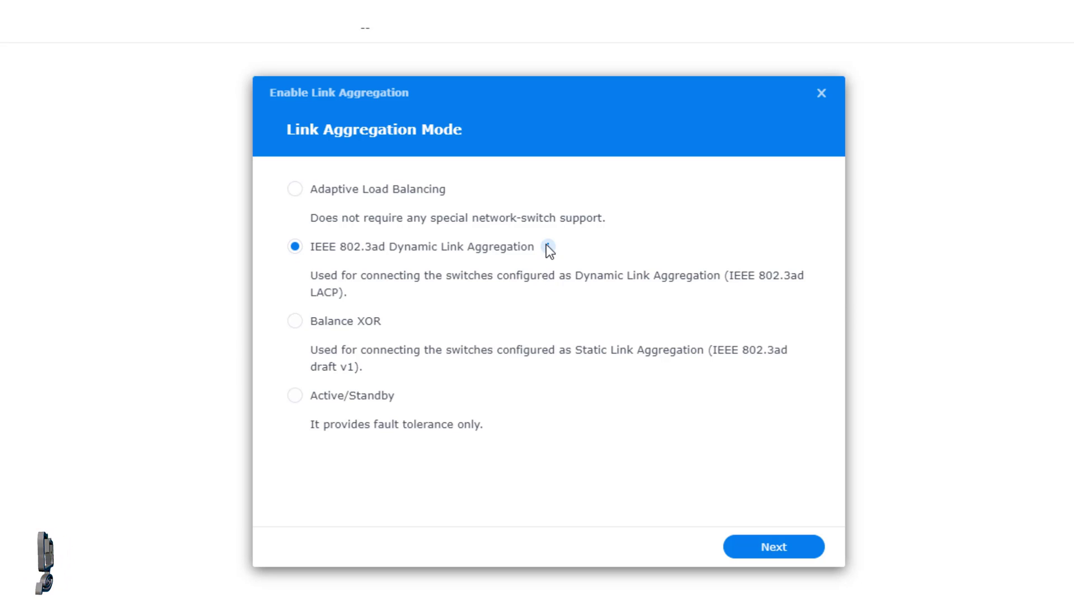
{"action": "mouse_move", "coordinate": [550, 251]}
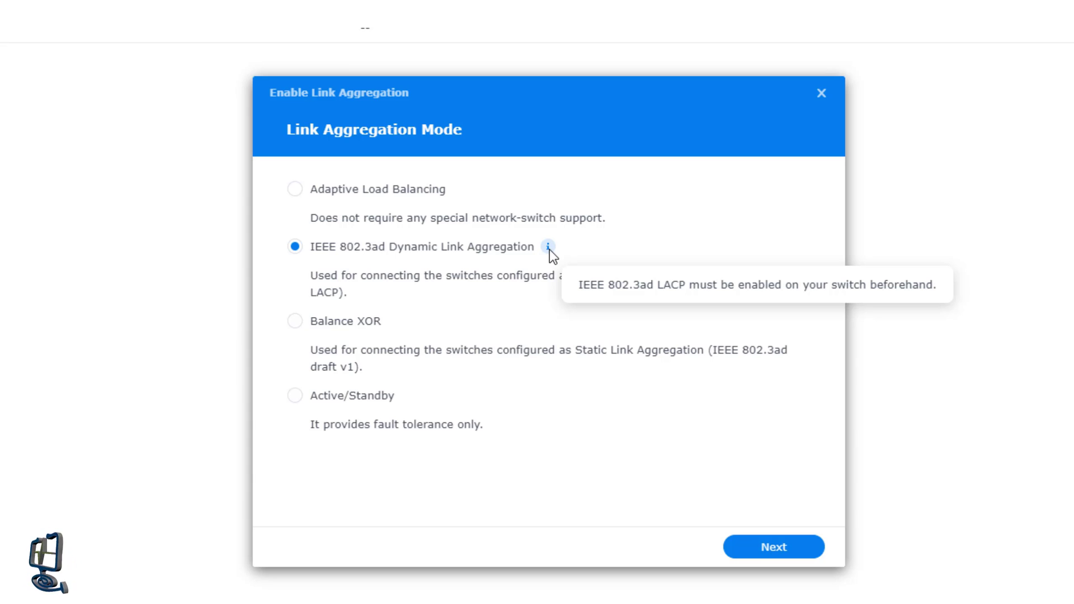
{"action": "left_click", "coordinate": [774, 549]}
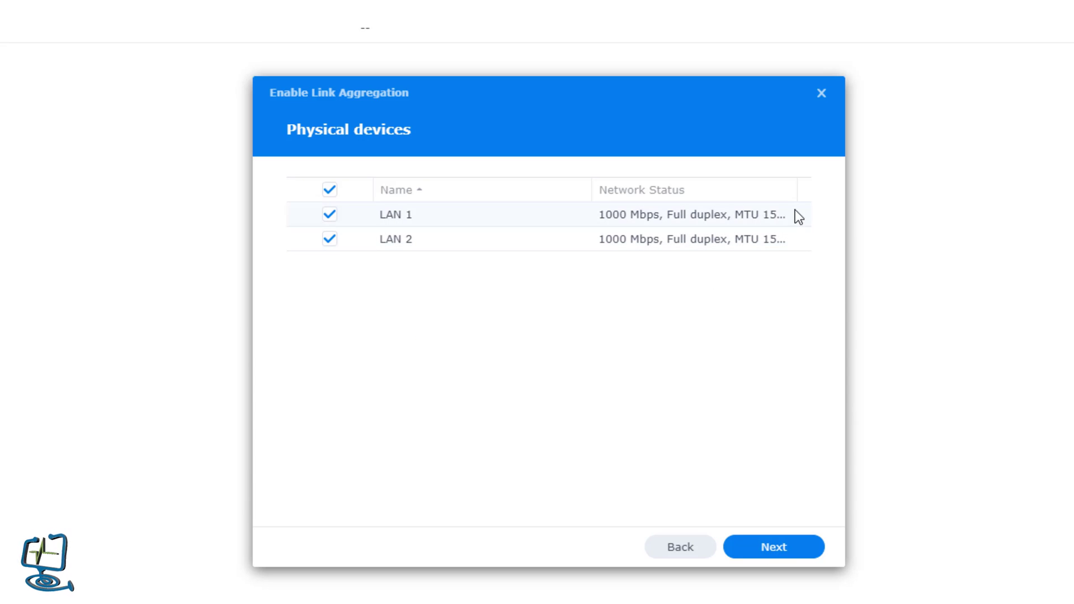
{"action": "left_click_drag", "start_coordinate": [590, 188], "coordinate": [498, 190]}
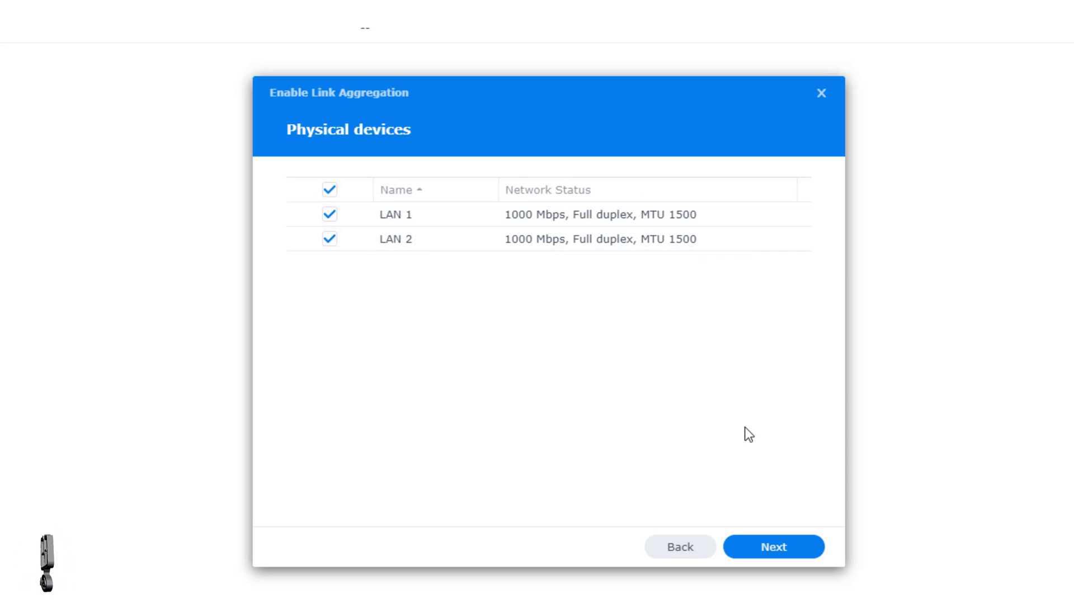
{"action": "left_click", "coordinate": [776, 553]}
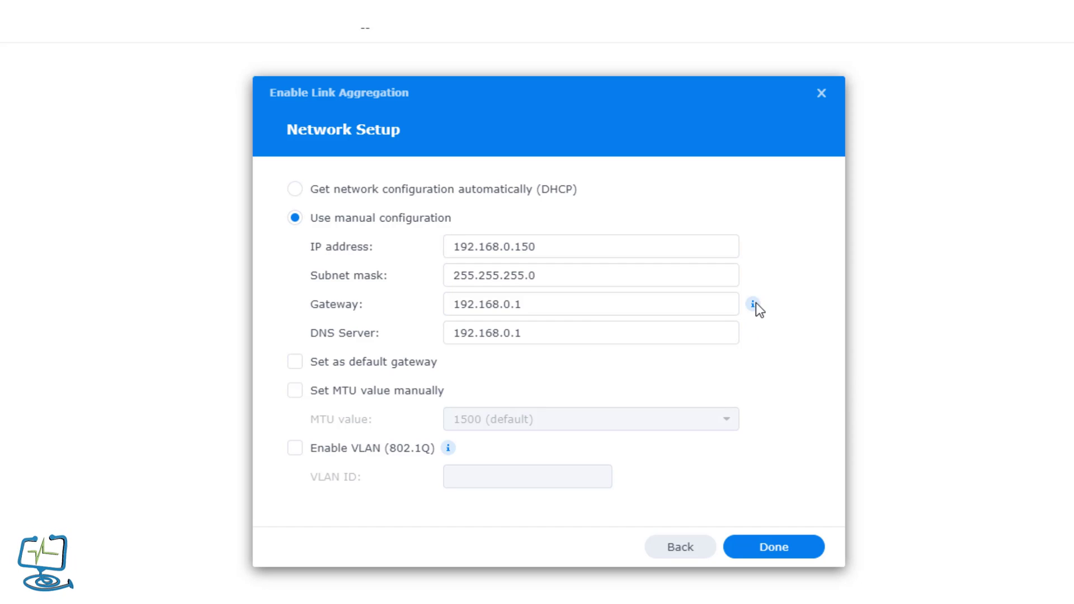
- Finish the bond with manual configuration at IP address 192.168.0.150 and agree to disable services on the bonded interfaces
{"action": "mouse_move", "coordinate": [753, 304]}
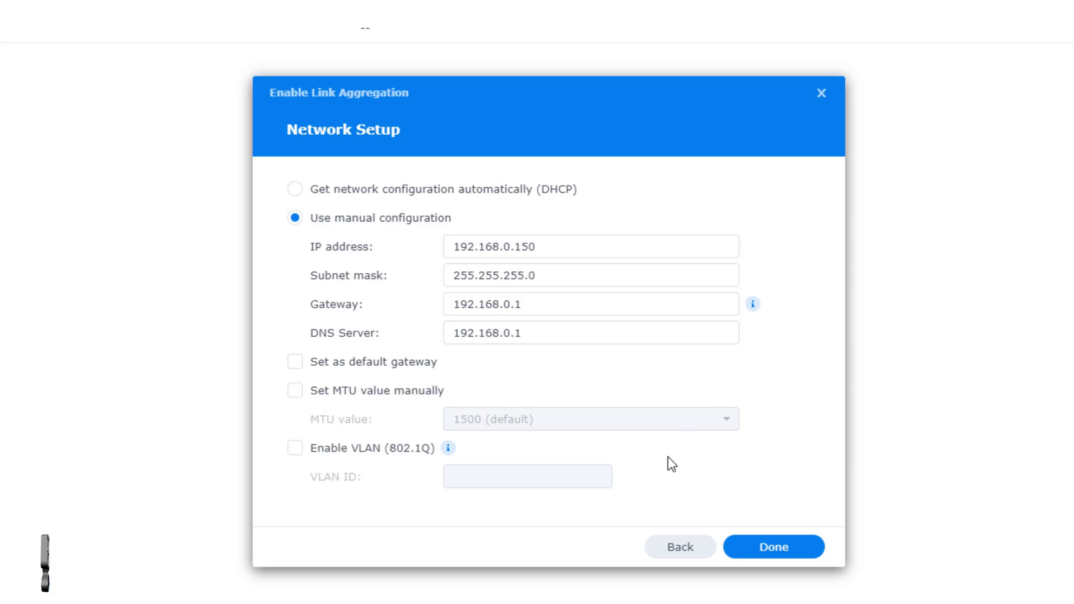
{"action": "left_click", "coordinate": [754, 548]}
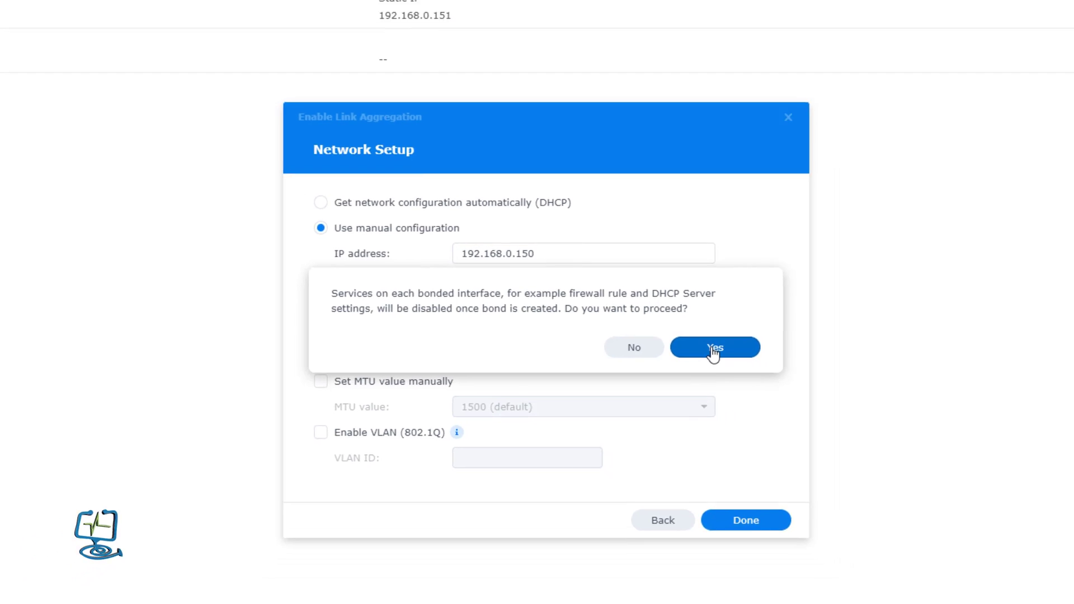
{"action": "left_click", "coordinate": [738, 354]}
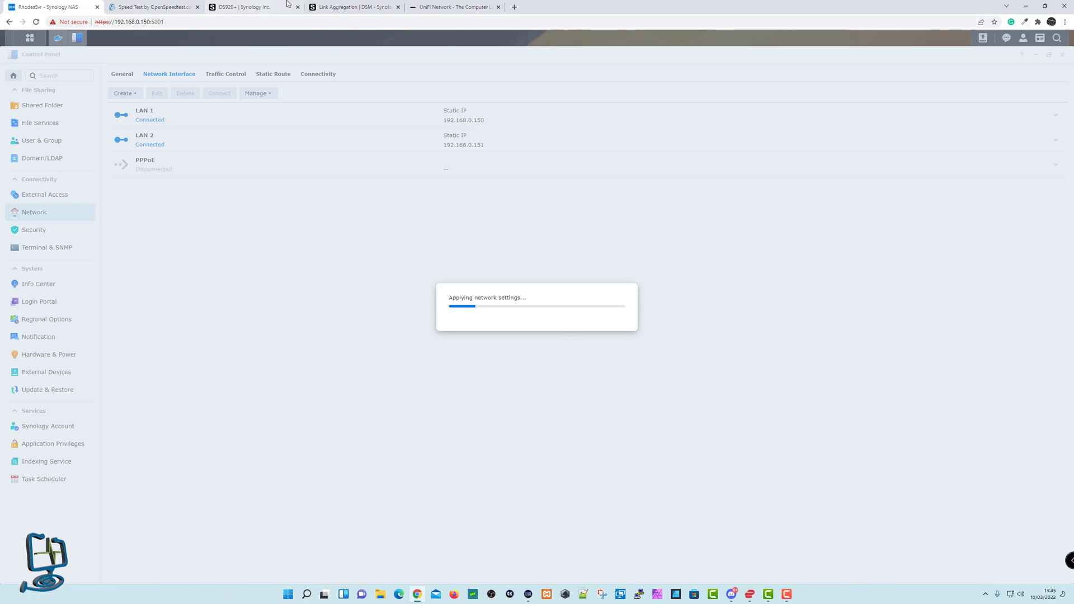
- Switch to UniFi Network and expand the port list in the settings of the 24 Port Unifi - Gen 2 switch
{"action": "left_click", "coordinate": [451, 7]}
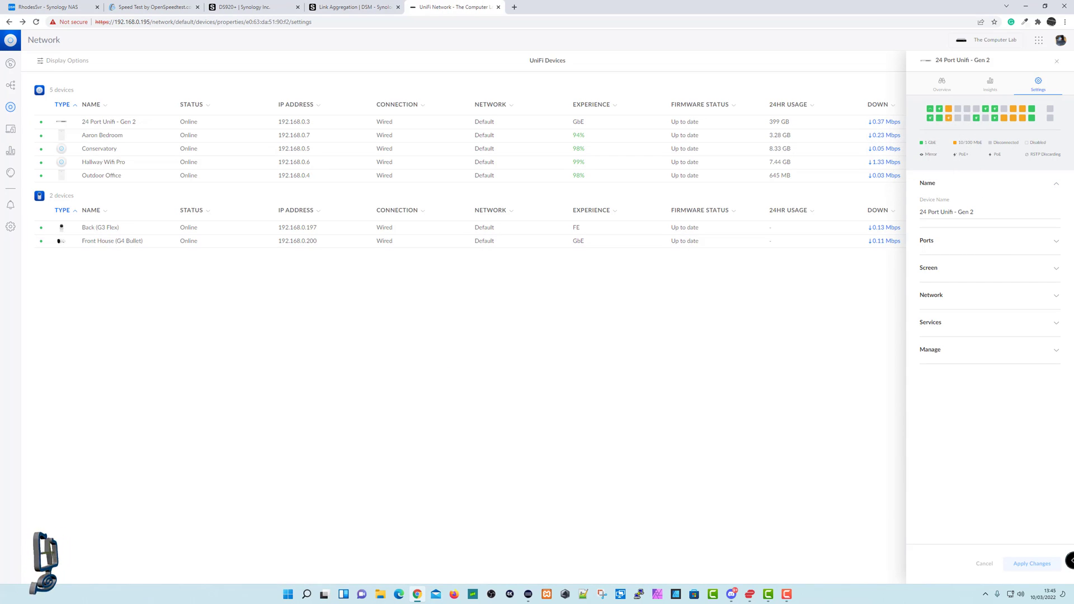
{"action": "left_click", "coordinate": [10, 107]}
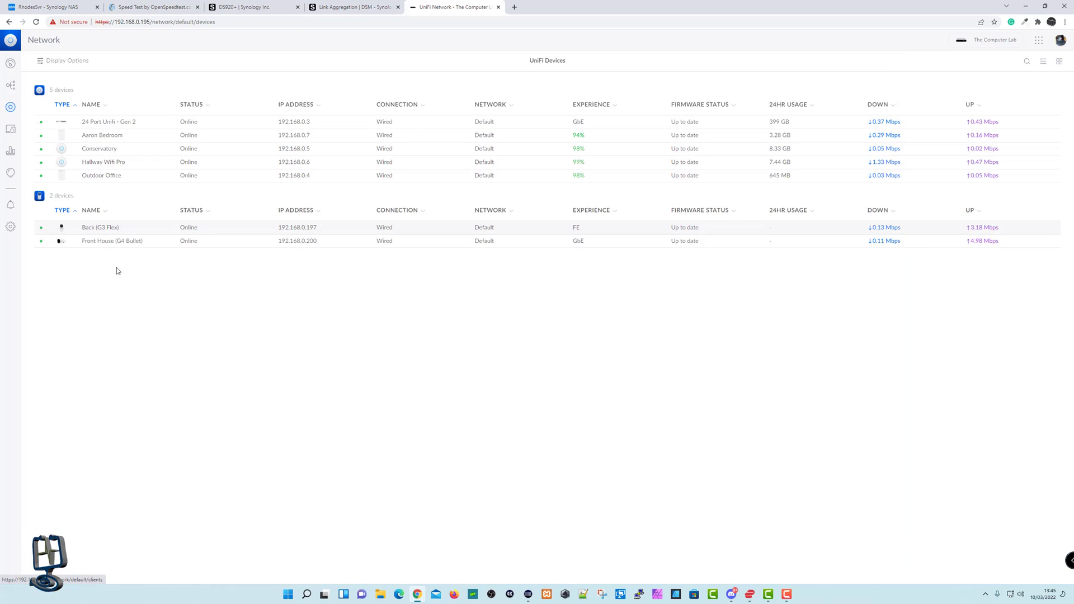
{"action": "left_click", "coordinate": [100, 123]}
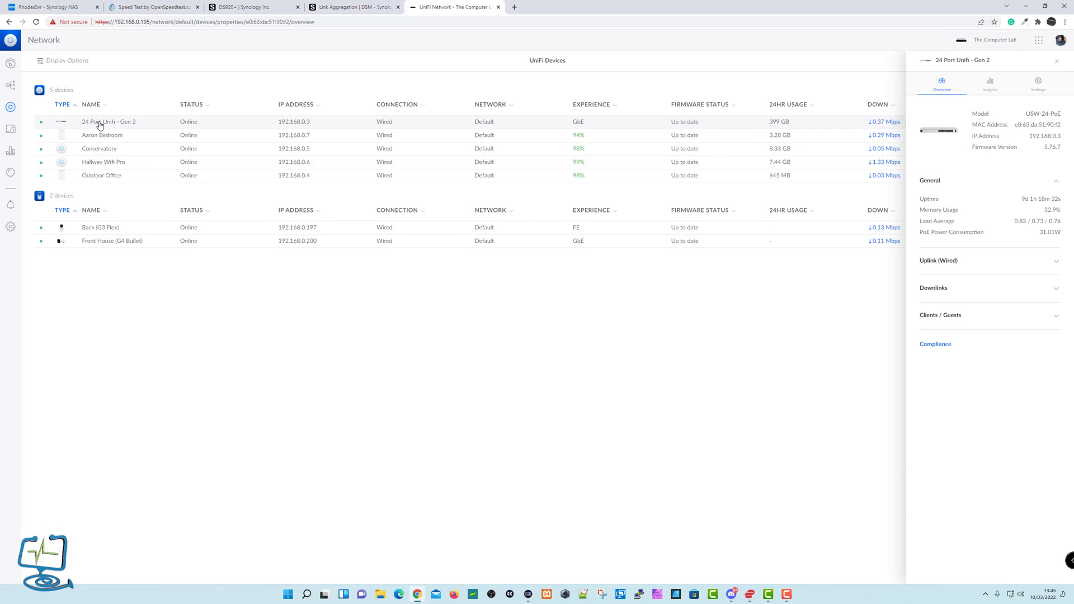
{"action": "left_click", "coordinate": [1039, 84]}
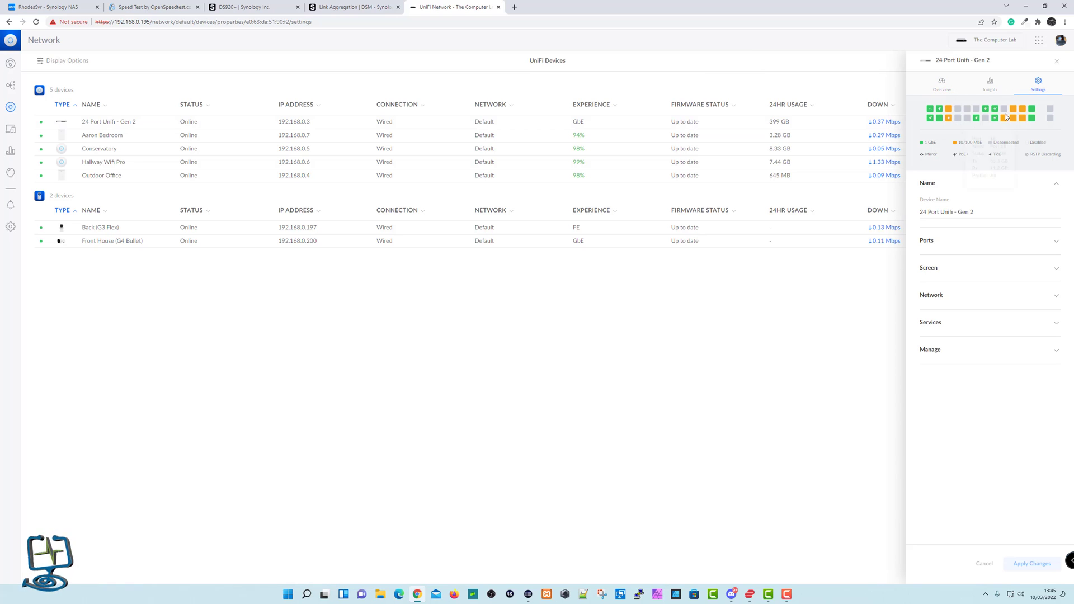
{"action": "left_click", "coordinate": [935, 241]}
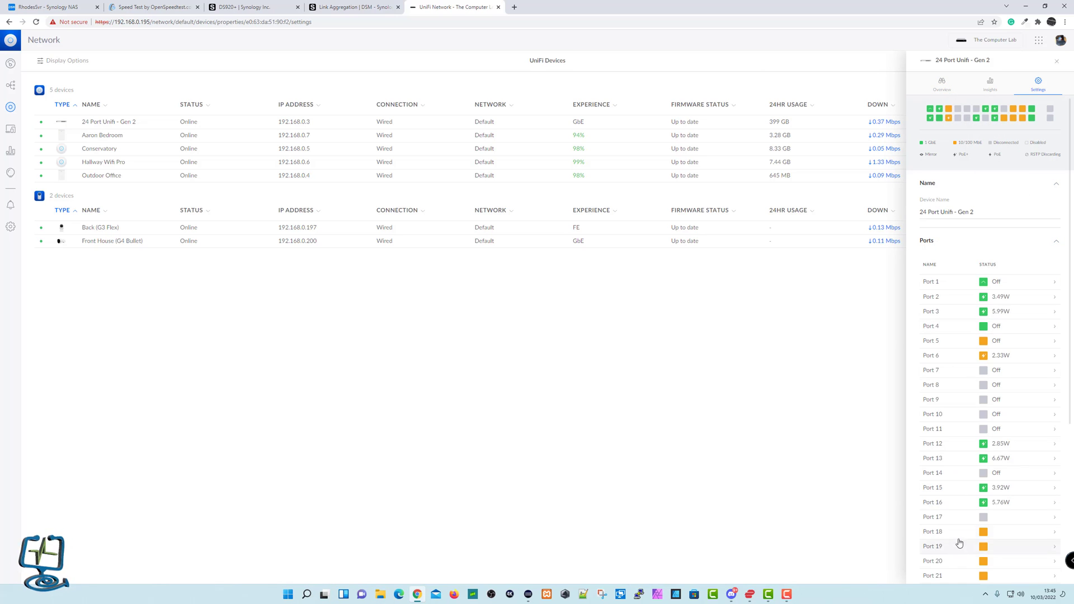
- Open the settings of switch port 23, named Synology Port 1, and set its profile override operation to Aggregate
{"action": "scroll", "coordinate": [959, 539], "scroll_direction": "down", "scroll_amount": 4}
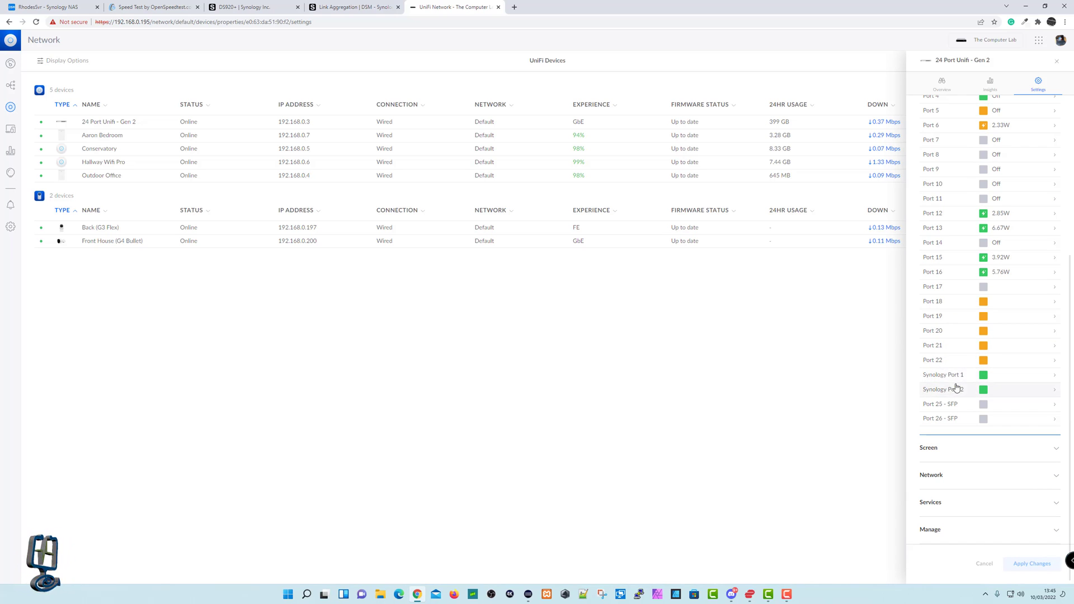
{"action": "scroll", "coordinate": [958, 388], "scroll_direction": "up", "scroll_amount": 5}
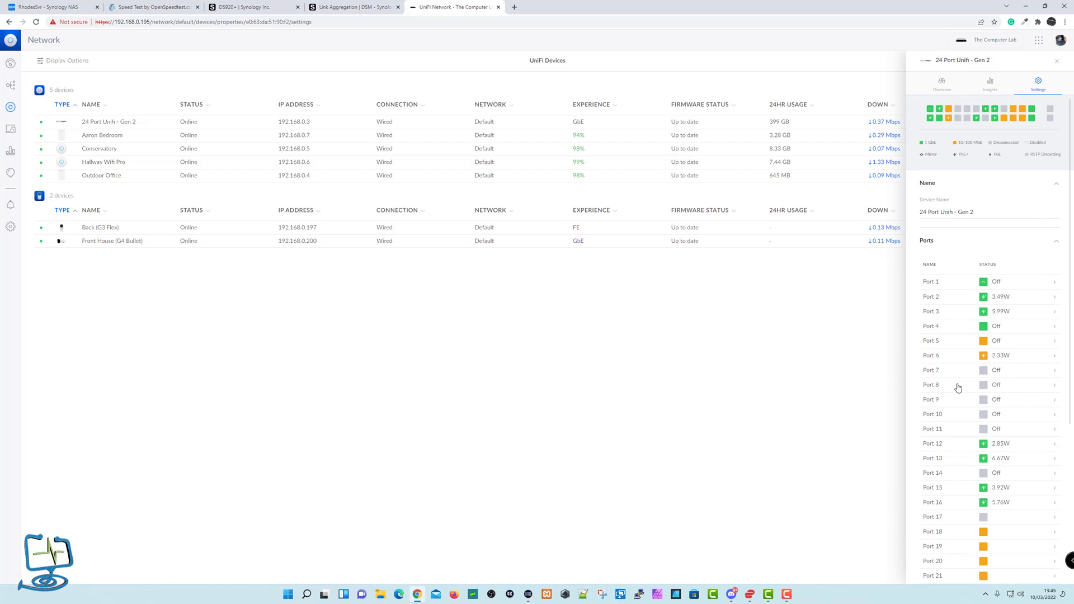
{"action": "left_click", "coordinate": [1033, 112]}
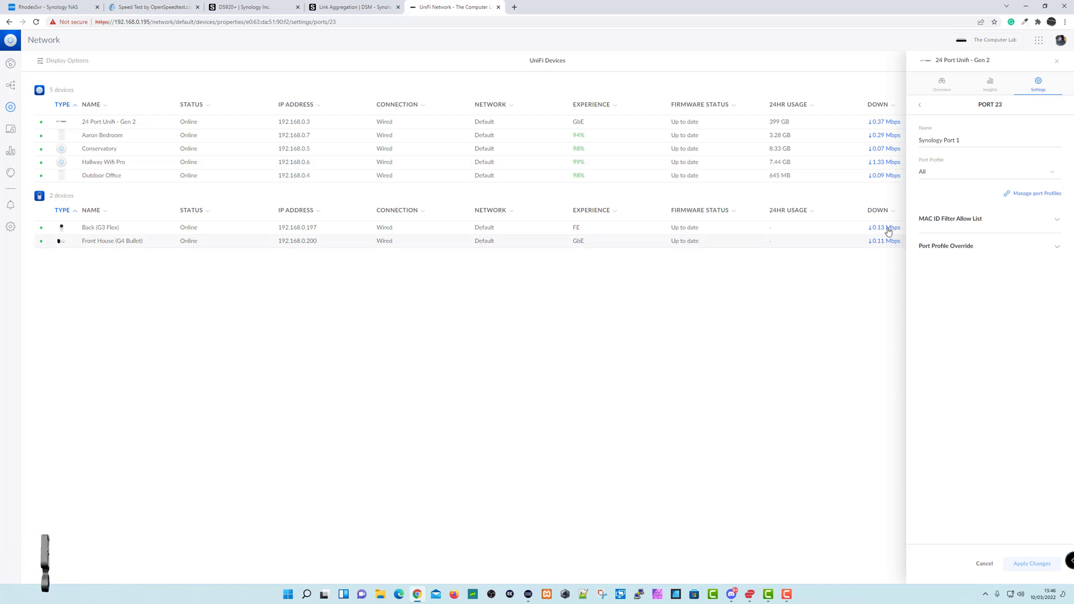
{"action": "left_click", "coordinate": [950, 249]}
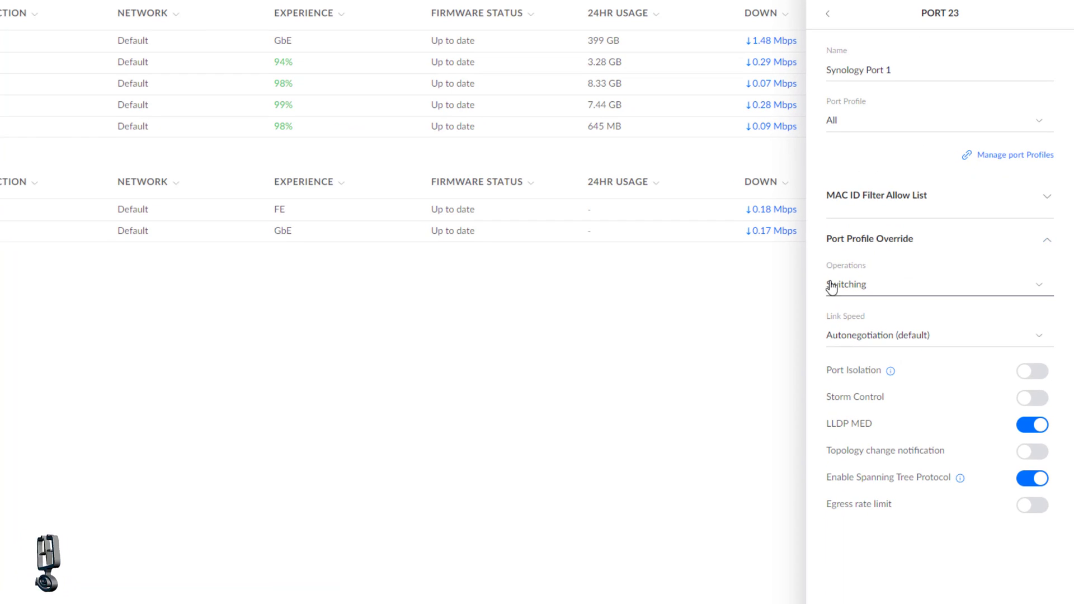
{"action": "left_click", "coordinate": [868, 289]}
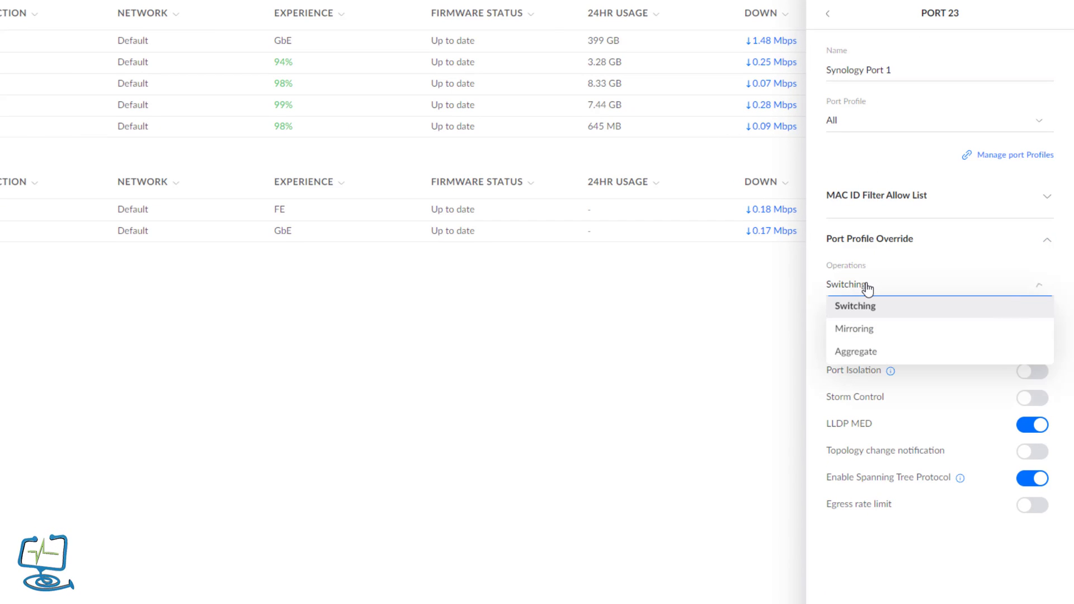
{"action": "left_click", "coordinate": [861, 353]}
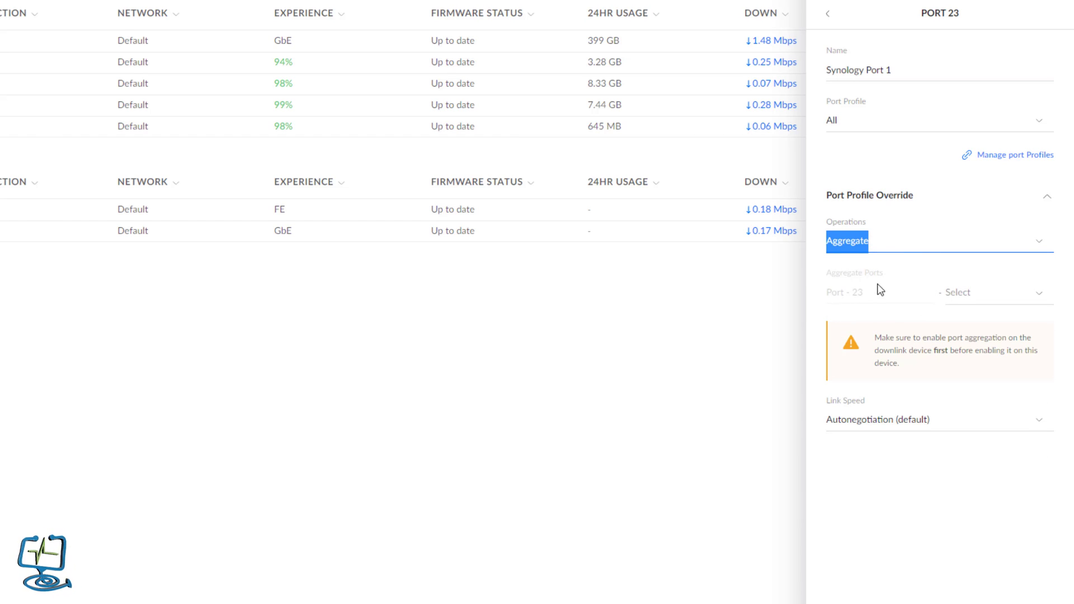
- Choose Port 24 as the other end of the aggregate range starting at port 23 and apply the changes
{"action": "left_click", "coordinate": [975, 296]}
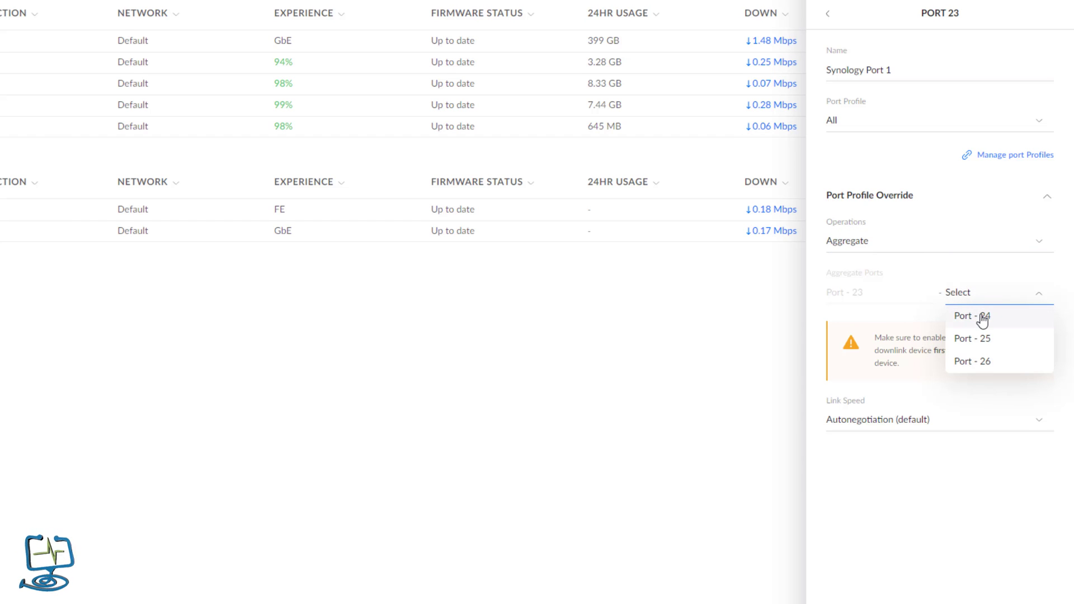
{"action": "left_click", "coordinate": [984, 322]}
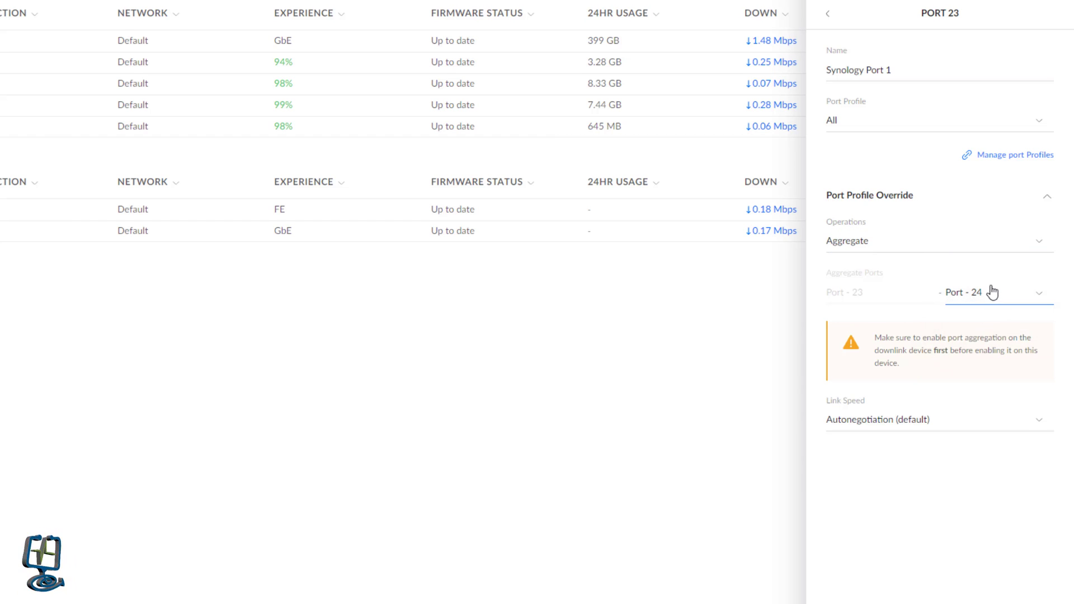
{"action": "left_click", "coordinate": [993, 292]}
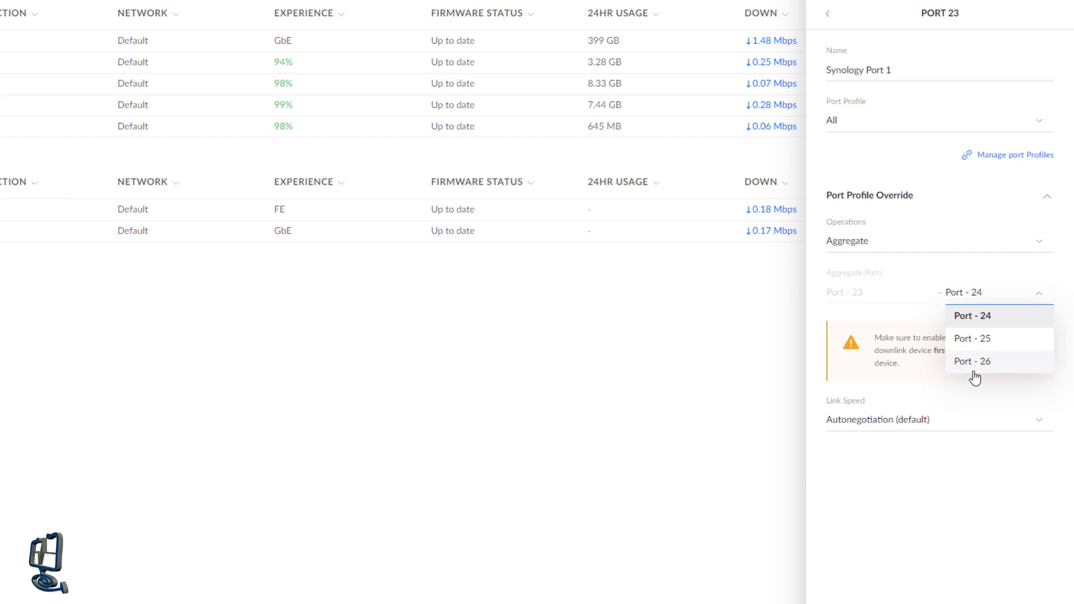
{"action": "left_click", "coordinate": [973, 314]}
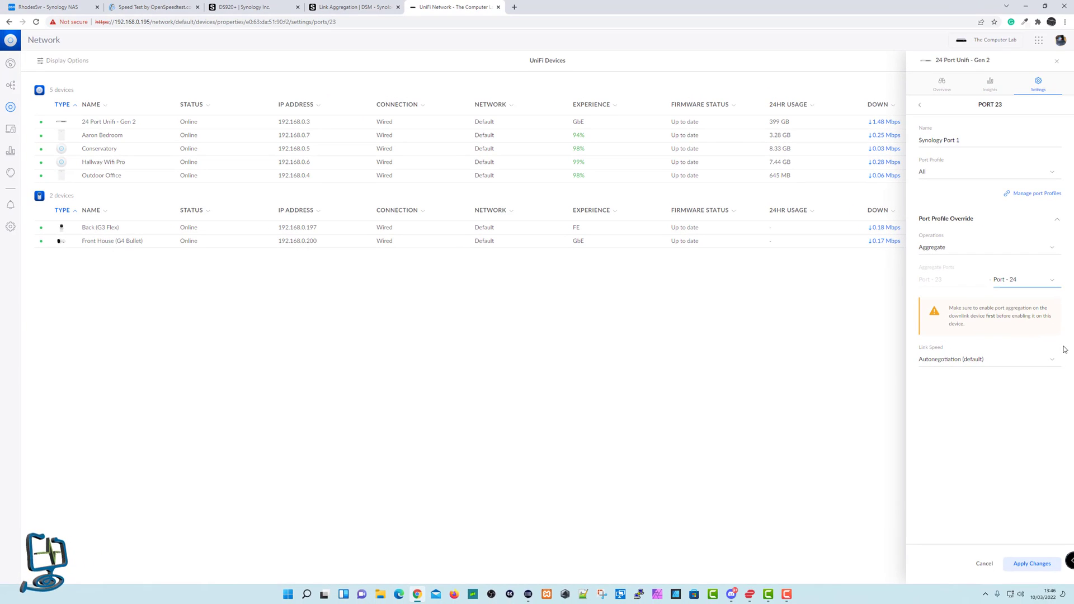
{"action": "left_click", "coordinate": [1035, 564]}
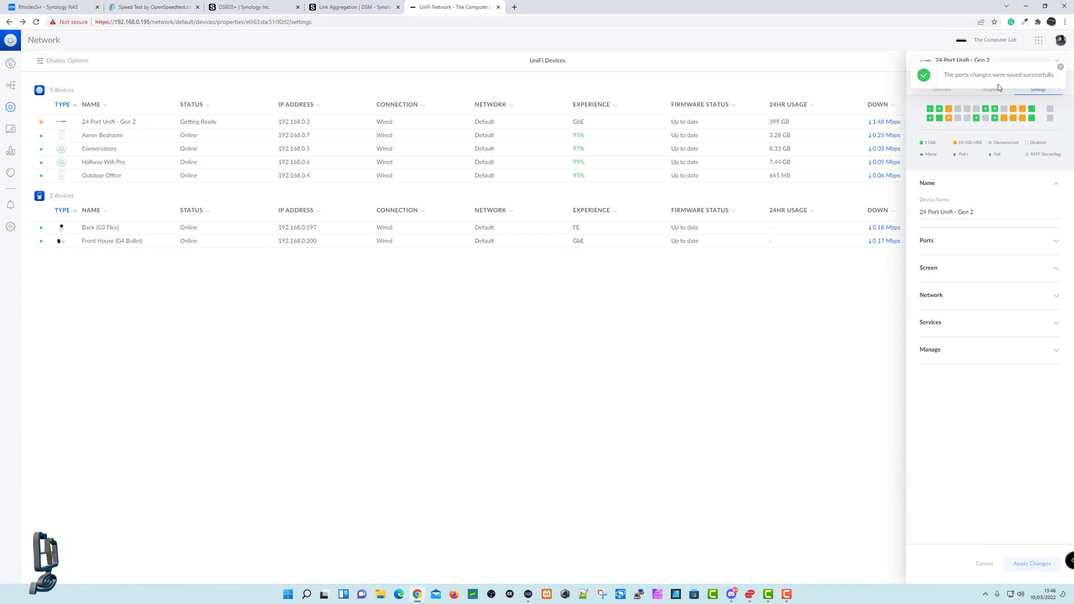
- Check the details of aggregated ports 23 and 24 in the switch's port diagram and close the device settings
{"action": "mouse_move", "coordinate": [1033, 113]}
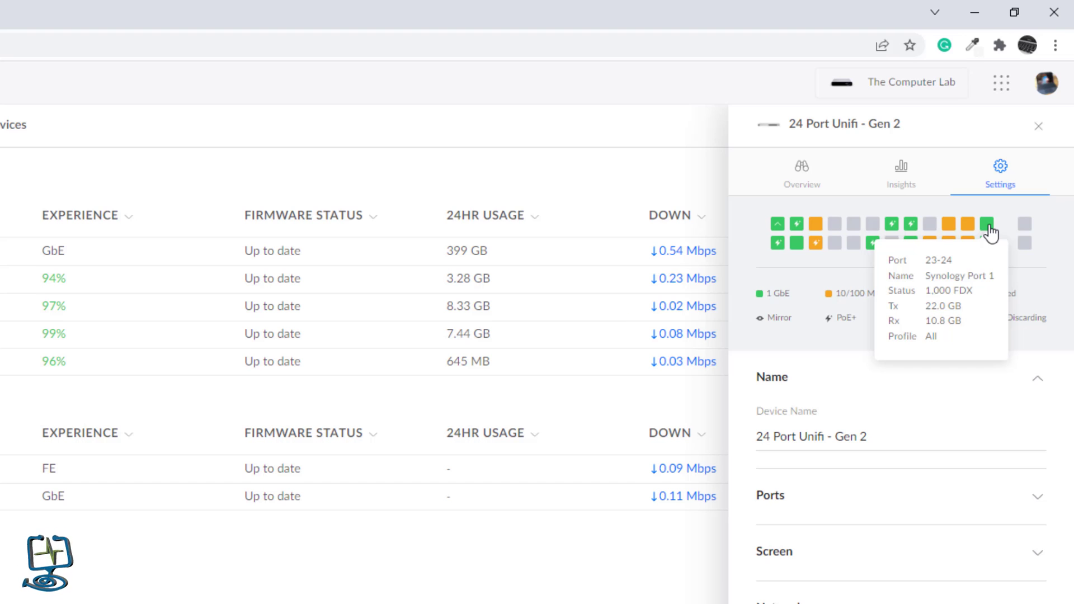
{"action": "mouse_move", "coordinate": [990, 250]}
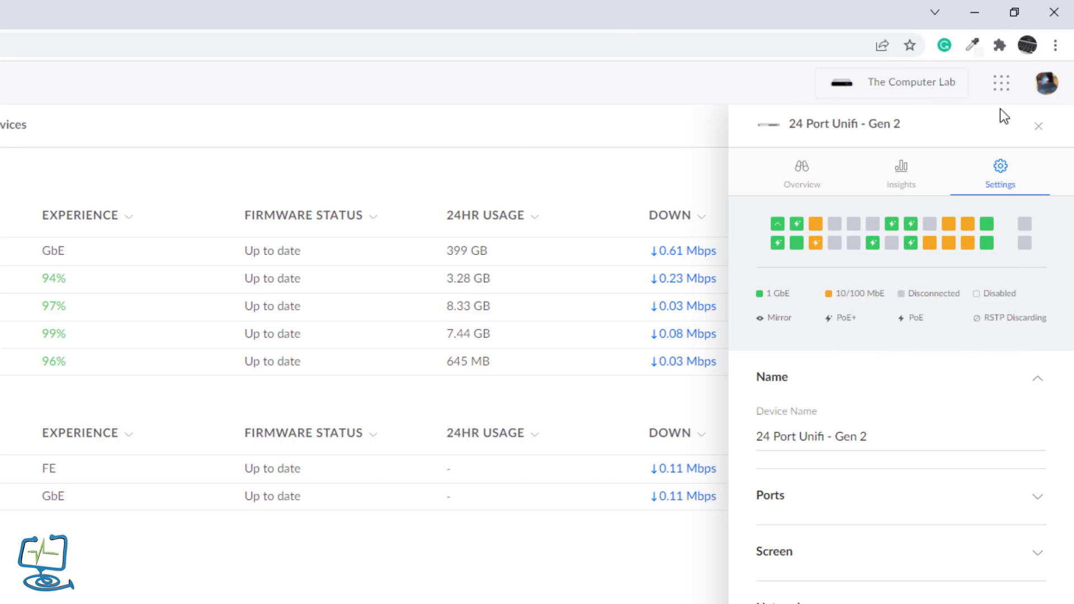
{"action": "left_click", "coordinate": [1038, 126]}
- Switch to Synology DSM, review the details of Bond 1 under Network Interface, and minimize Control Panel
{"action": "left_click", "coordinate": [45, 7]}
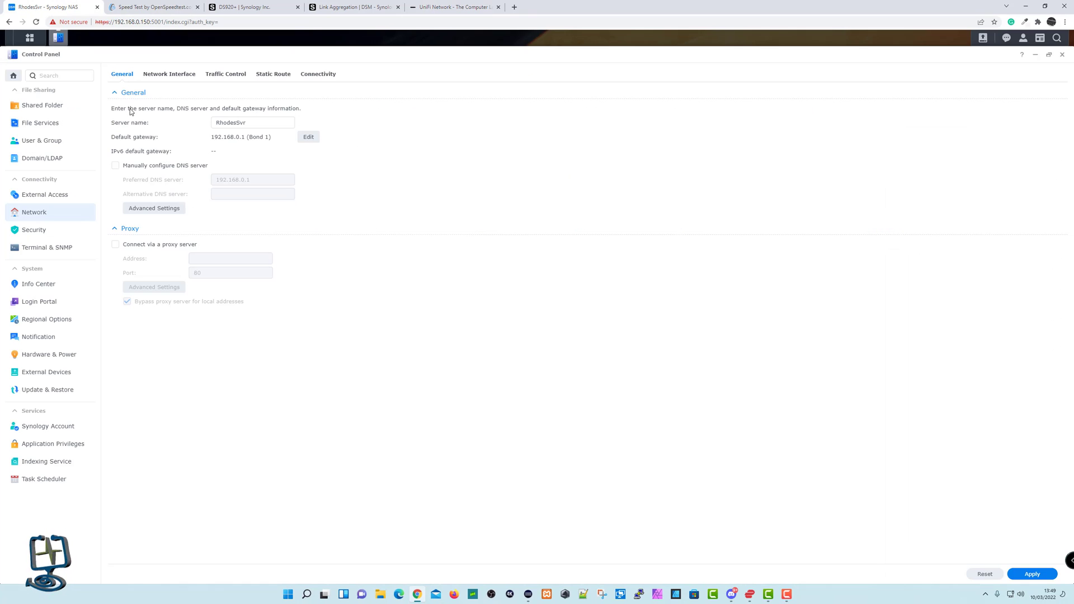
{"action": "left_click", "coordinate": [175, 74]}
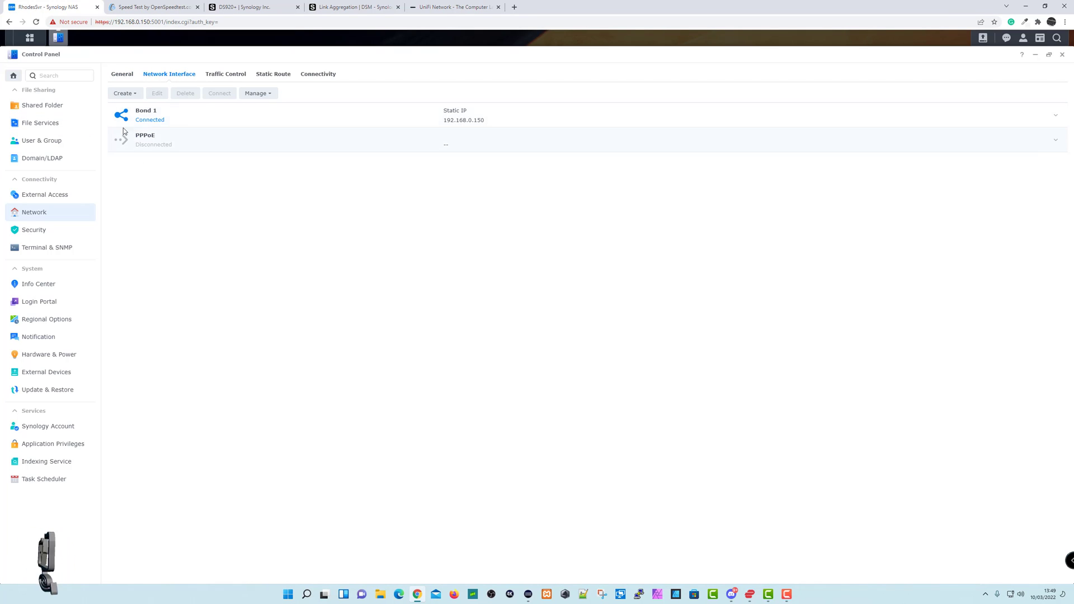
{"action": "left_click", "coordinate": [794, 116]}
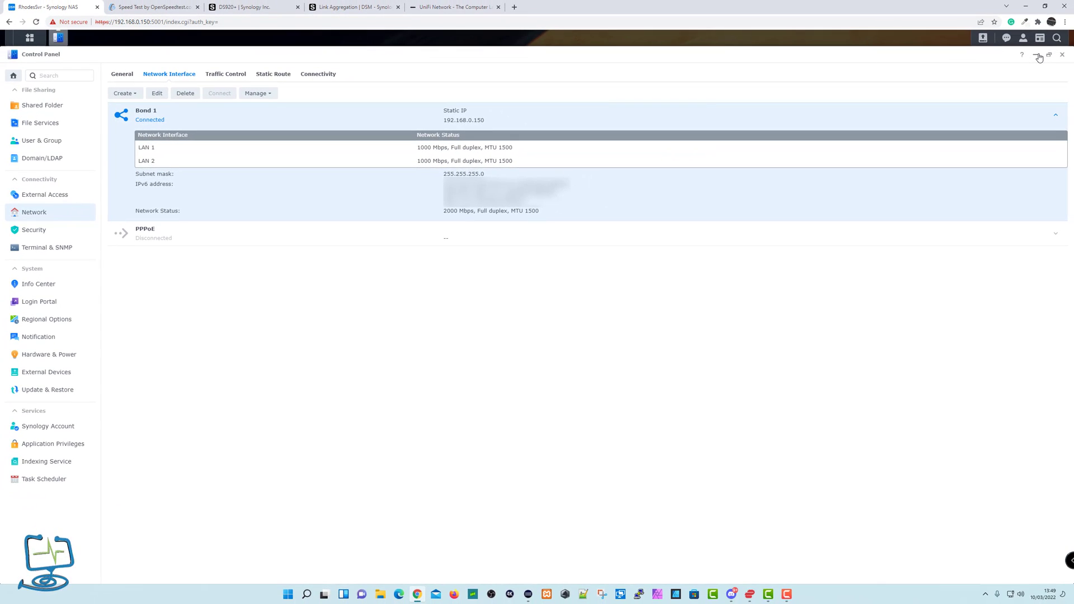
{"action": "left_click", "coordinate": [1037, 55]}
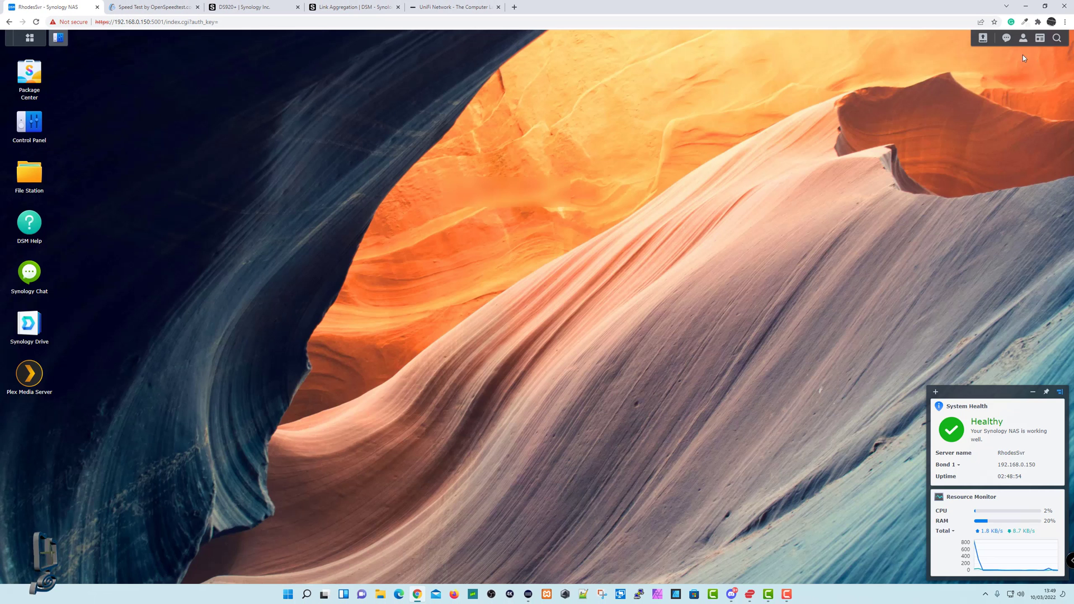
- Switch to OpenSpeedTest, placing its page last among the open ones, run a speed test against the NAS, and return to Synology DSM
{"action": "left_click_drag", "start_coordinate": [164, 10], "coordinate": [453, 7]}
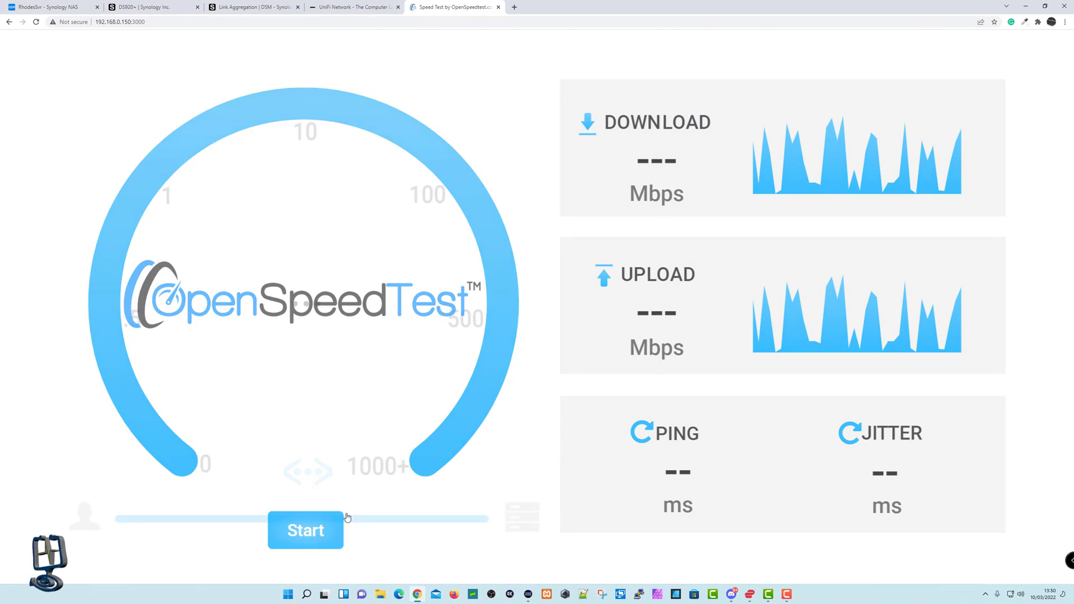
{"action": "left_click", "coordinate": [335, 524]}
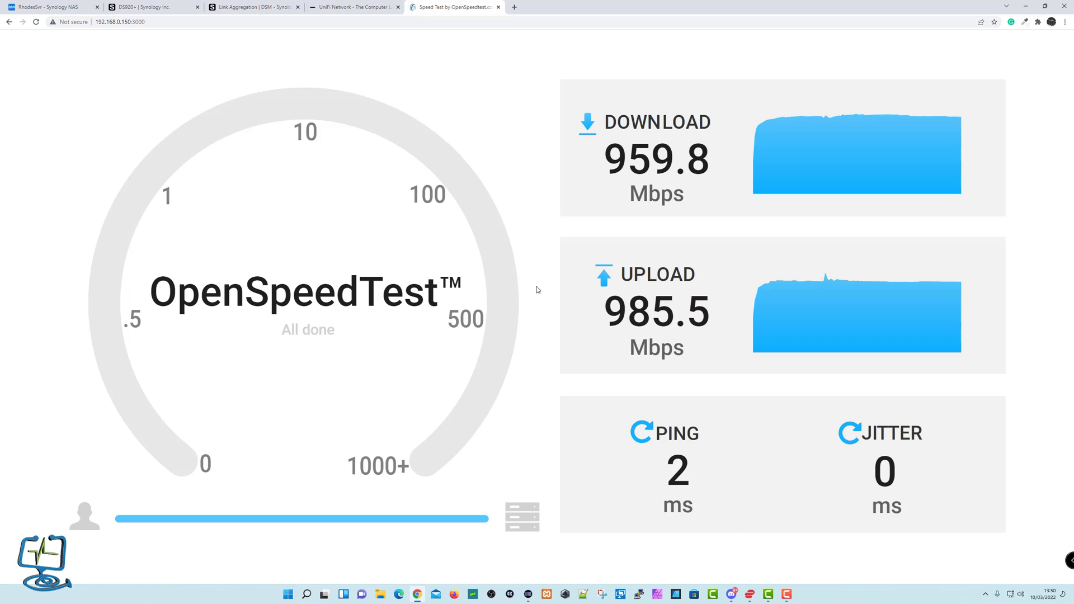
{"action": "left_click", "coordinate": [56, 7]}
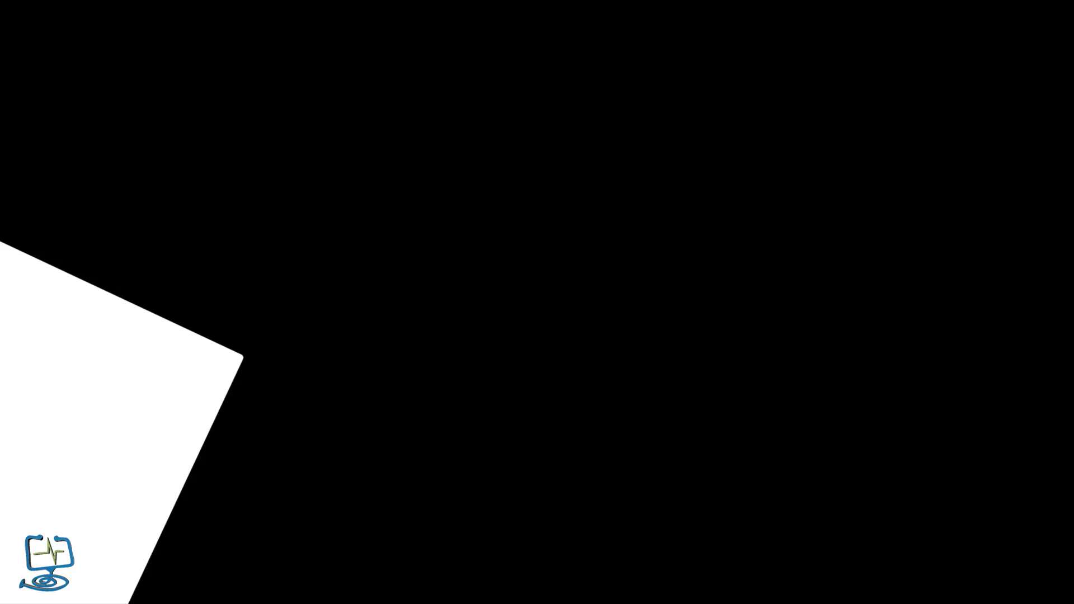